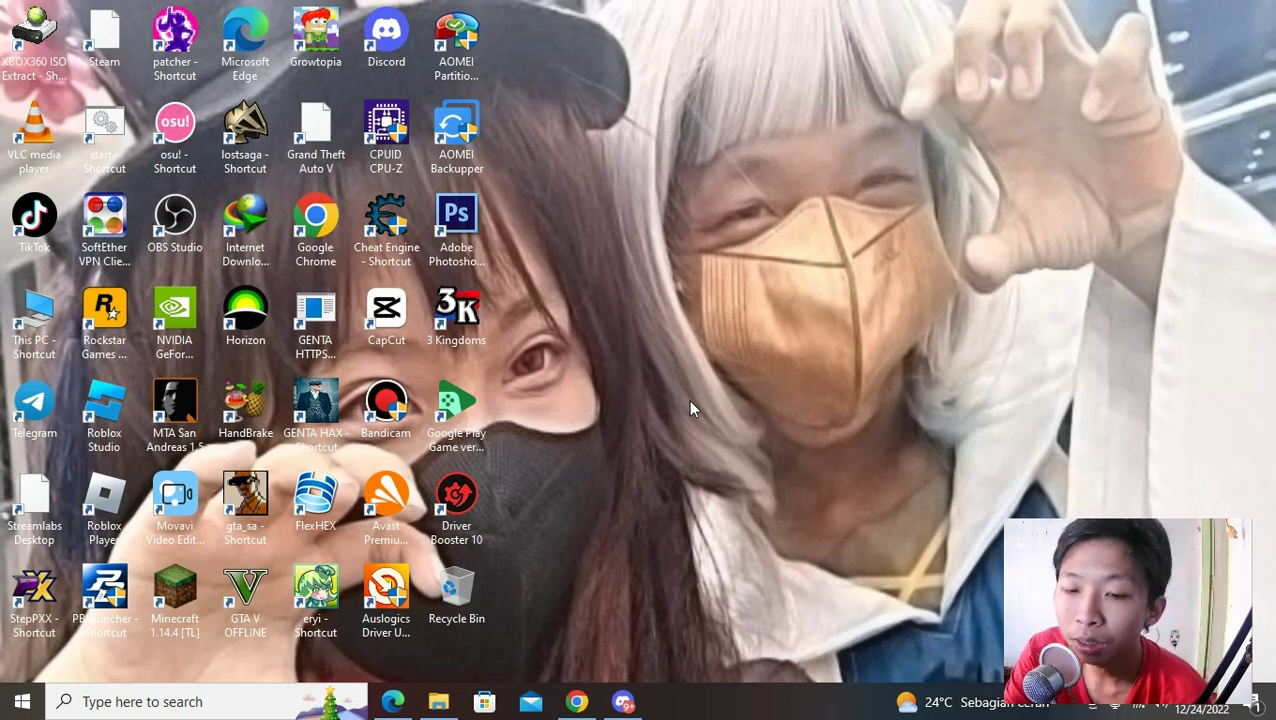
Step: Check the Auto captcha release notes in Discord's genta-premium channel, and return to the desktop
left_click(625, 701)
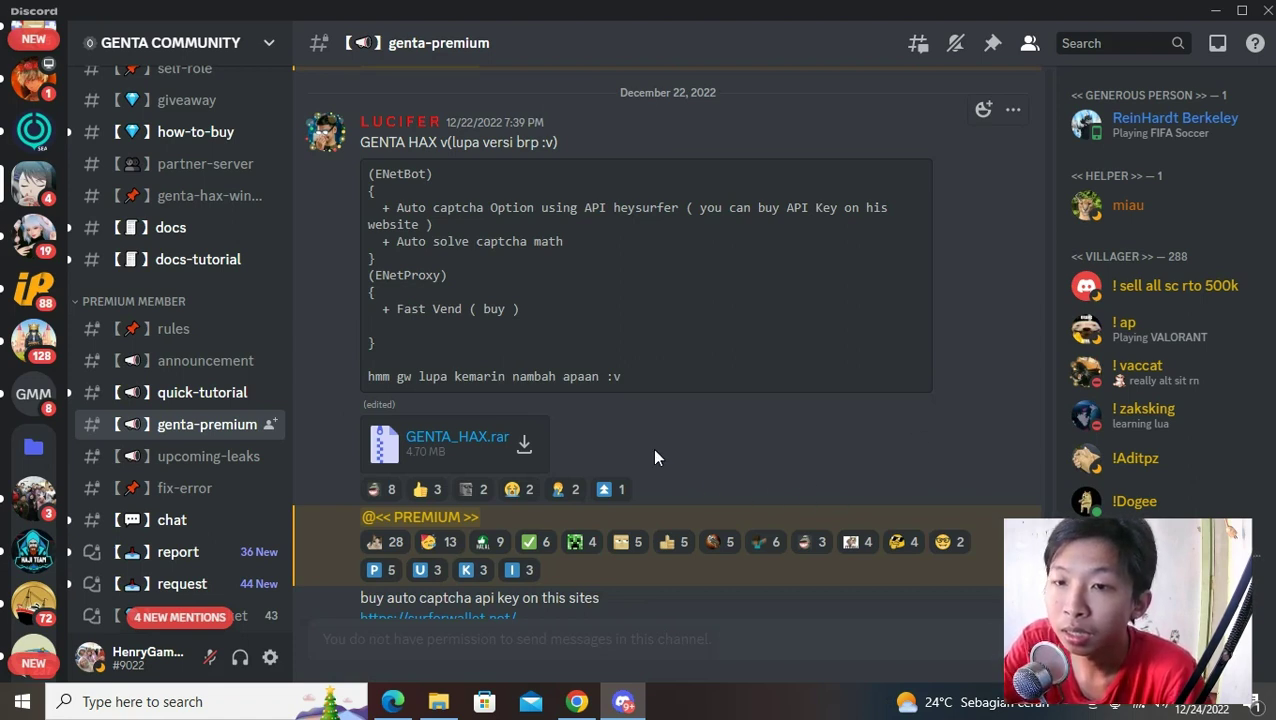
left_click_drag(588, 250, 463, 242)
left_click(464, 242)
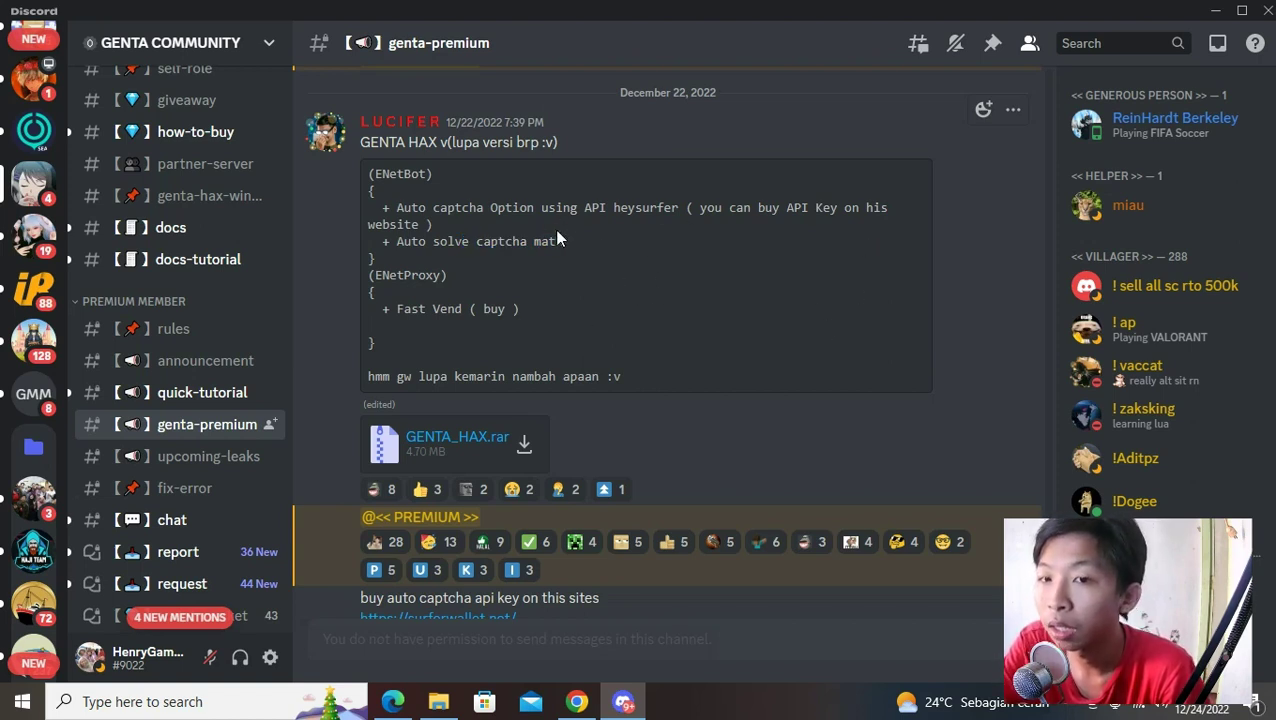
left_click(1213, 15)
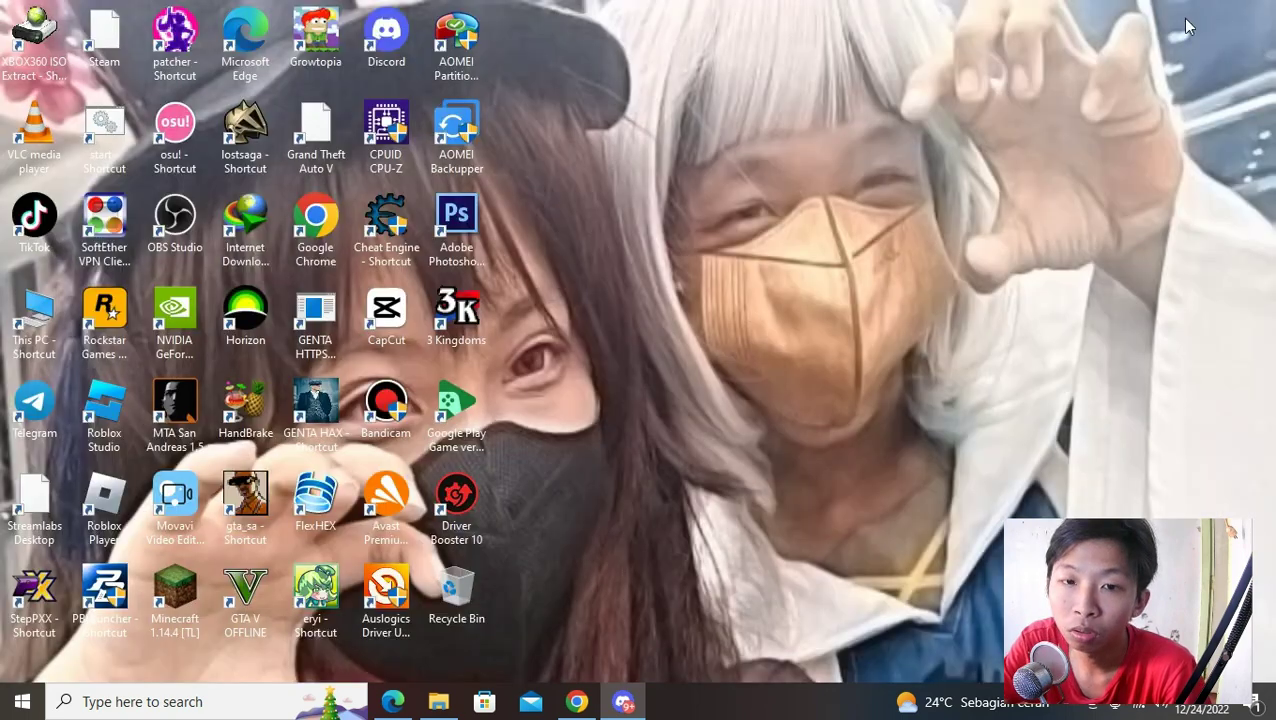
Step: Launch GENTA HAX from its desktop shortcut and continue past the welcome screen to the main window
double_click(307, 405)
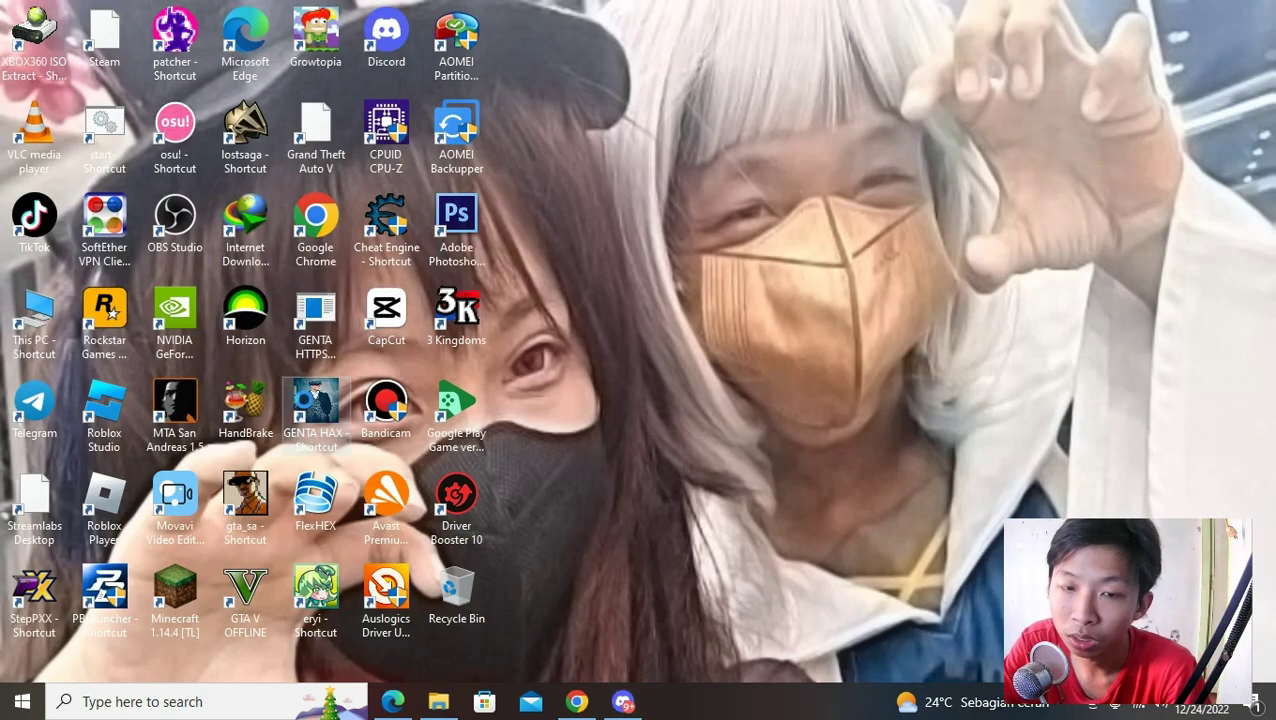
right_click(302, 402)
left_click(963, 424)
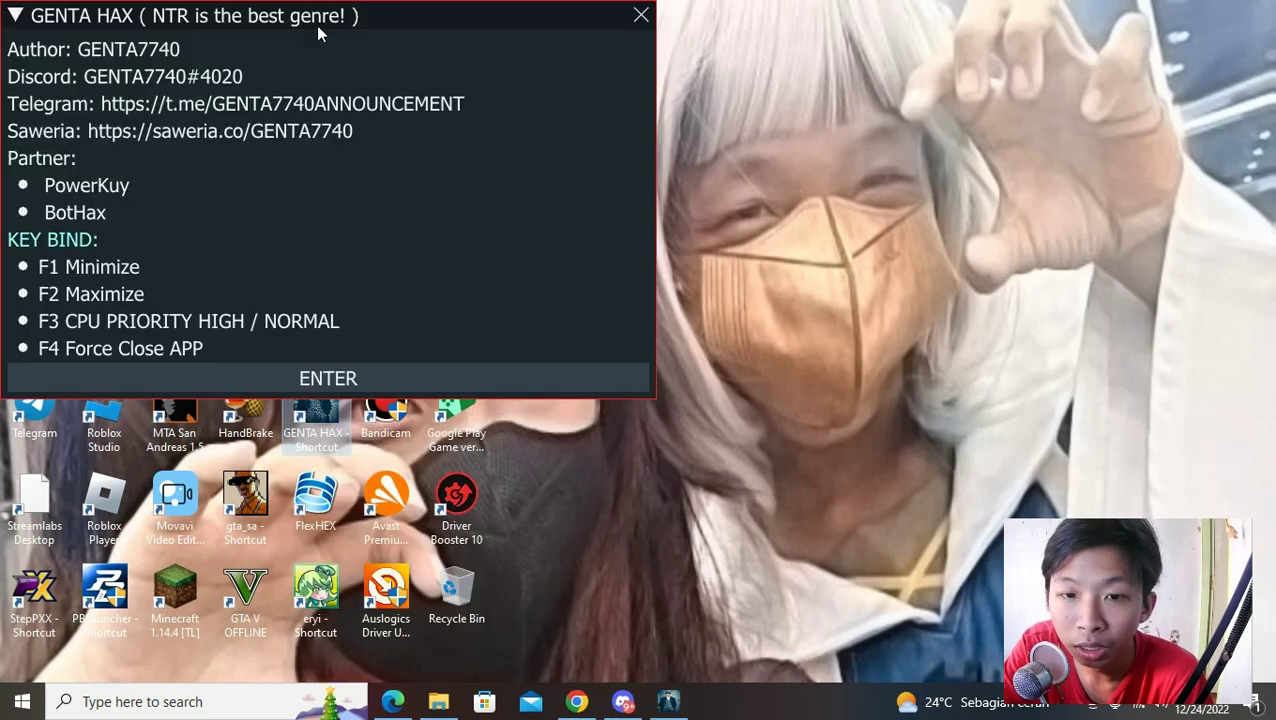
left_click(347, 390)
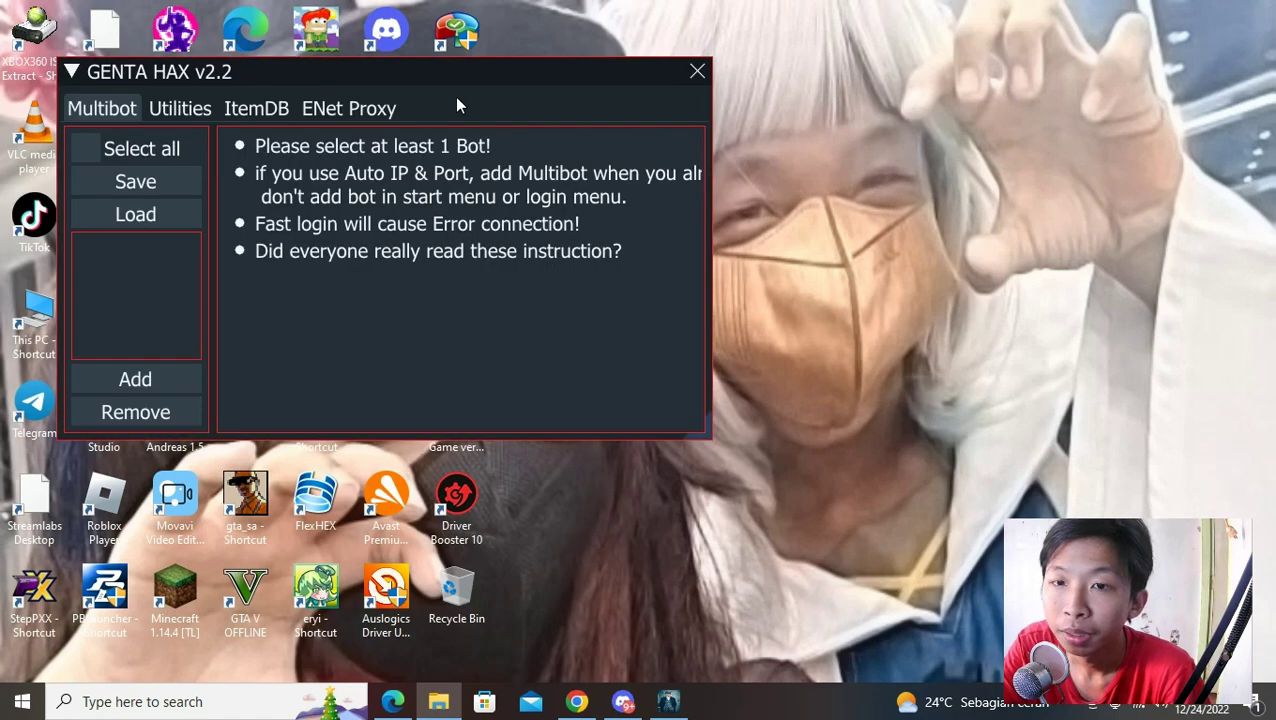
Step: Enable Auto Captcha in the GENTA HAX utility settings and activate its API Key field
left_click_drag(455, 97, 808, 158)
left_click(530, 170)
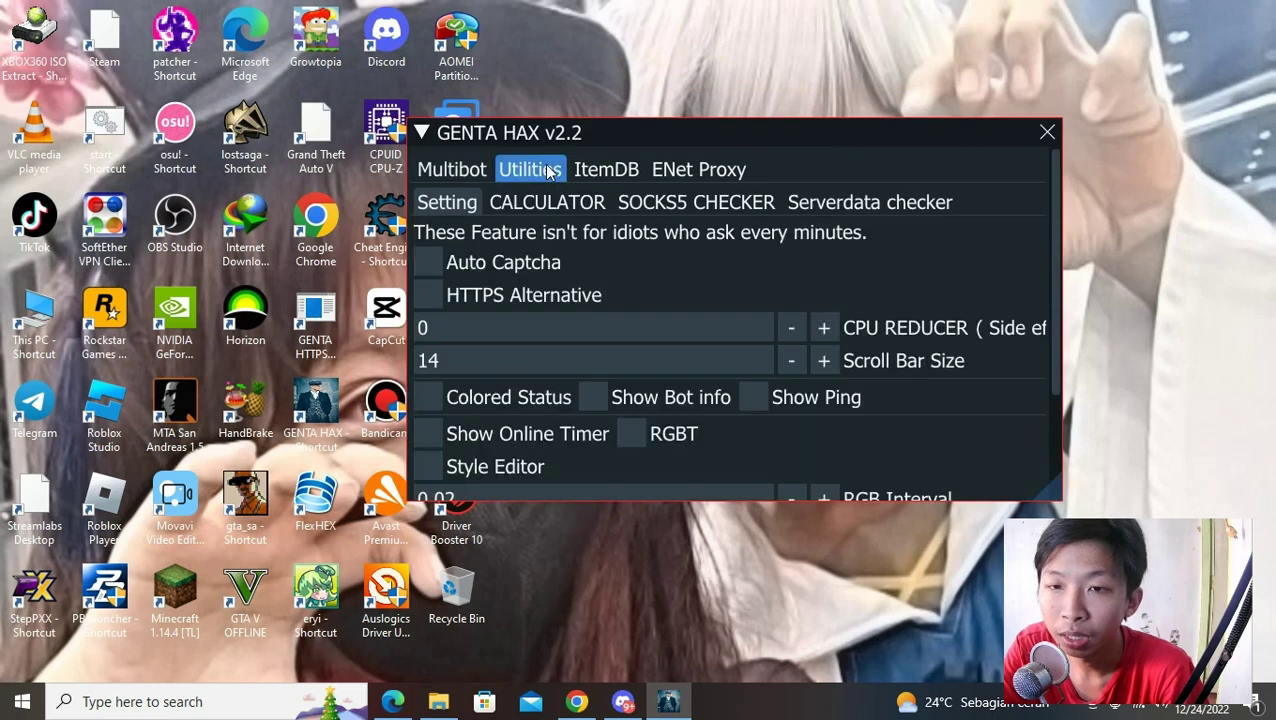
left_click(476, 266)
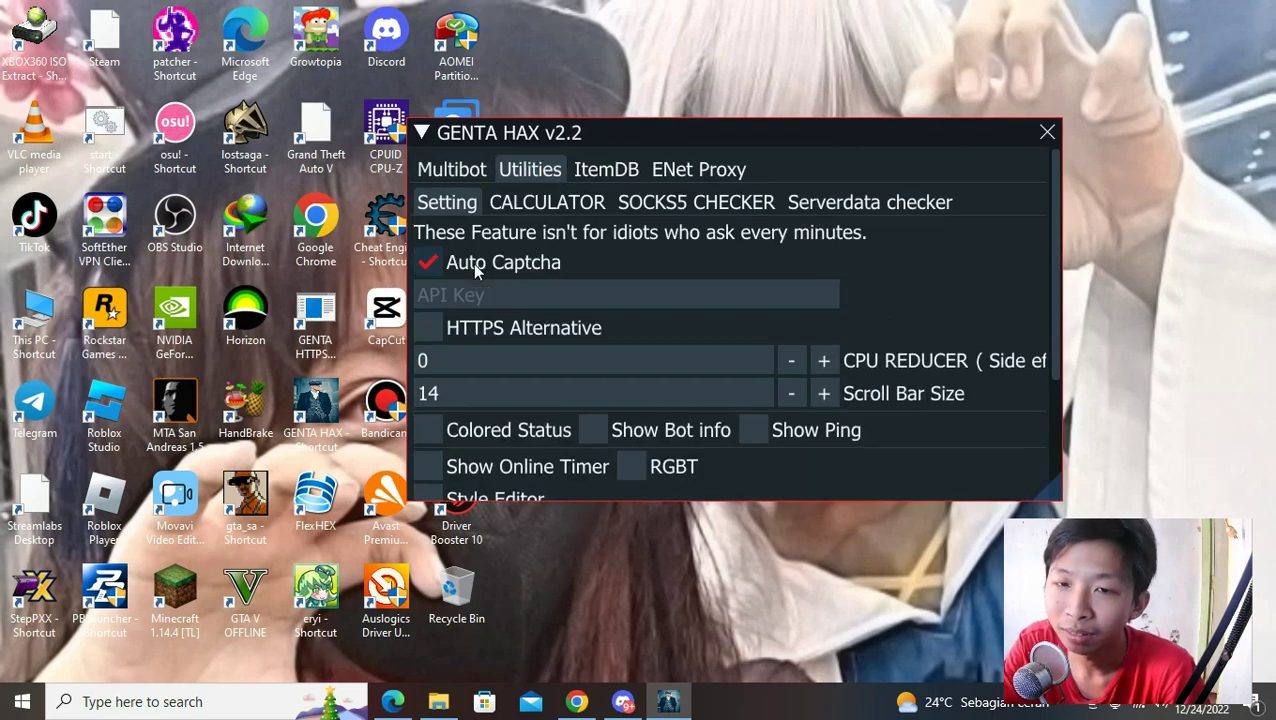
left_click(520, 297)
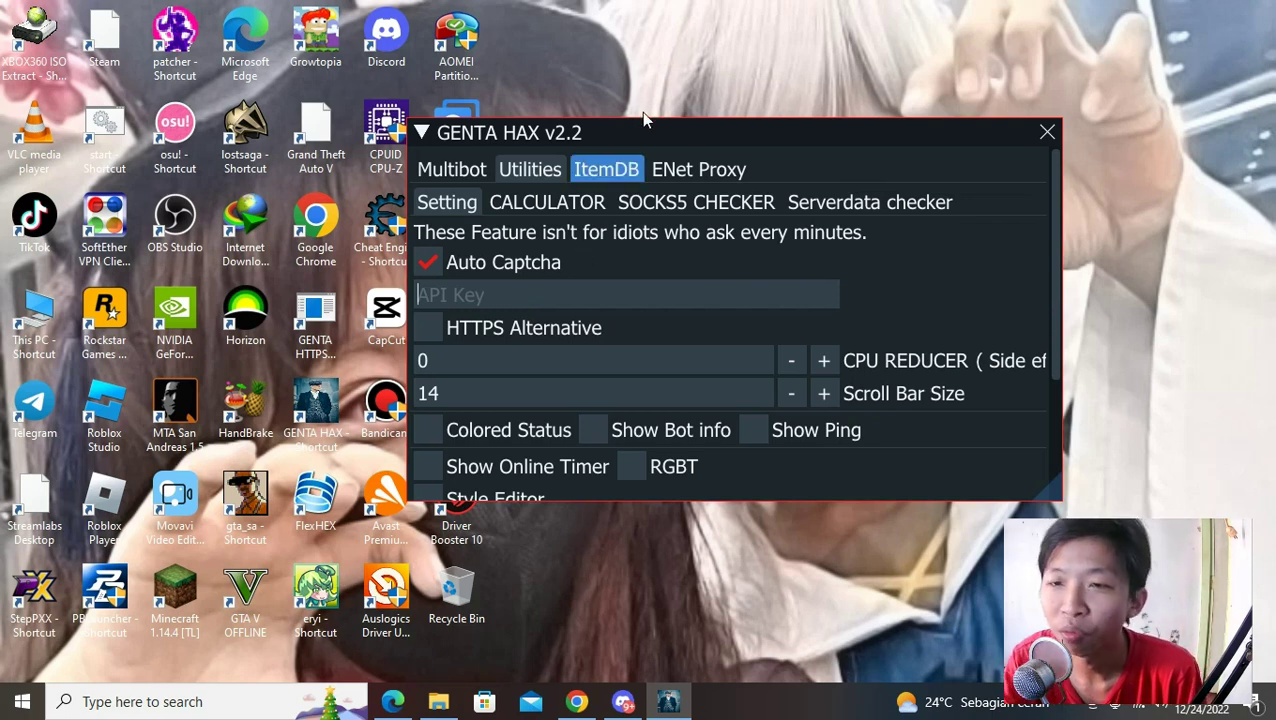
Step: Review the ENet Proxy custom login data, and return to the general utility settings
left_click(746, 173)
left_click(886, 202)
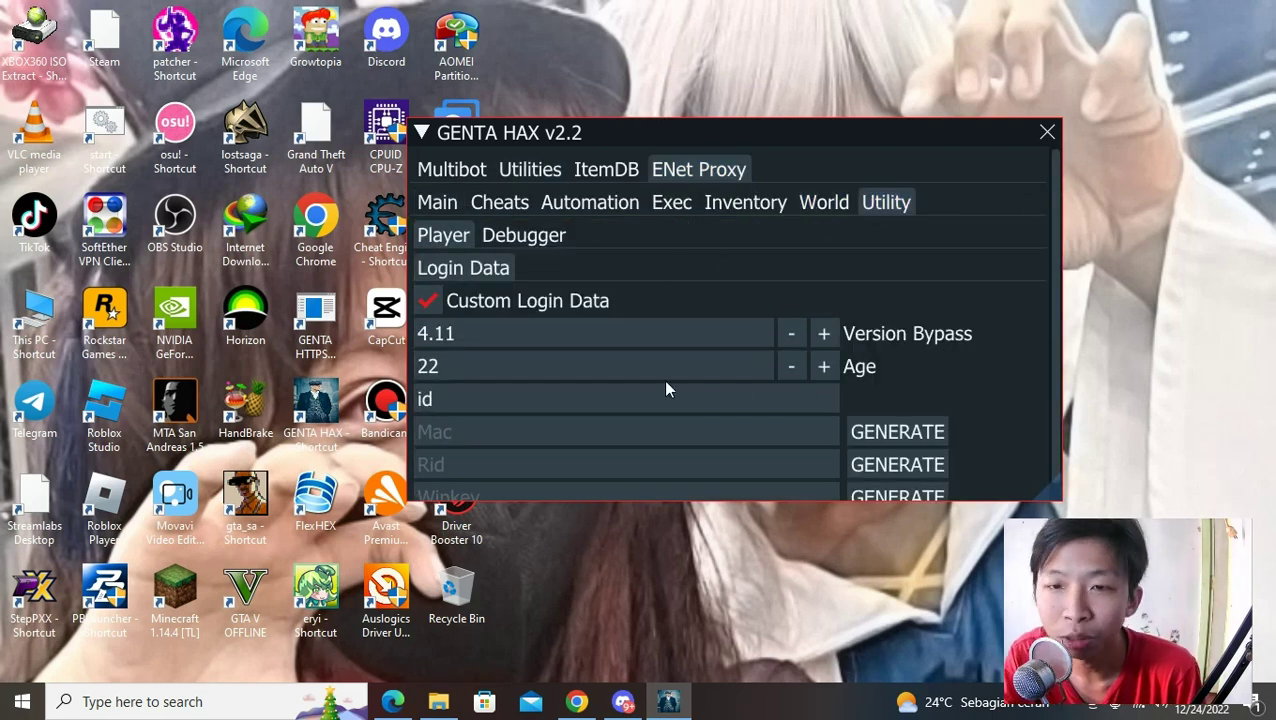
left_click(531, 170)
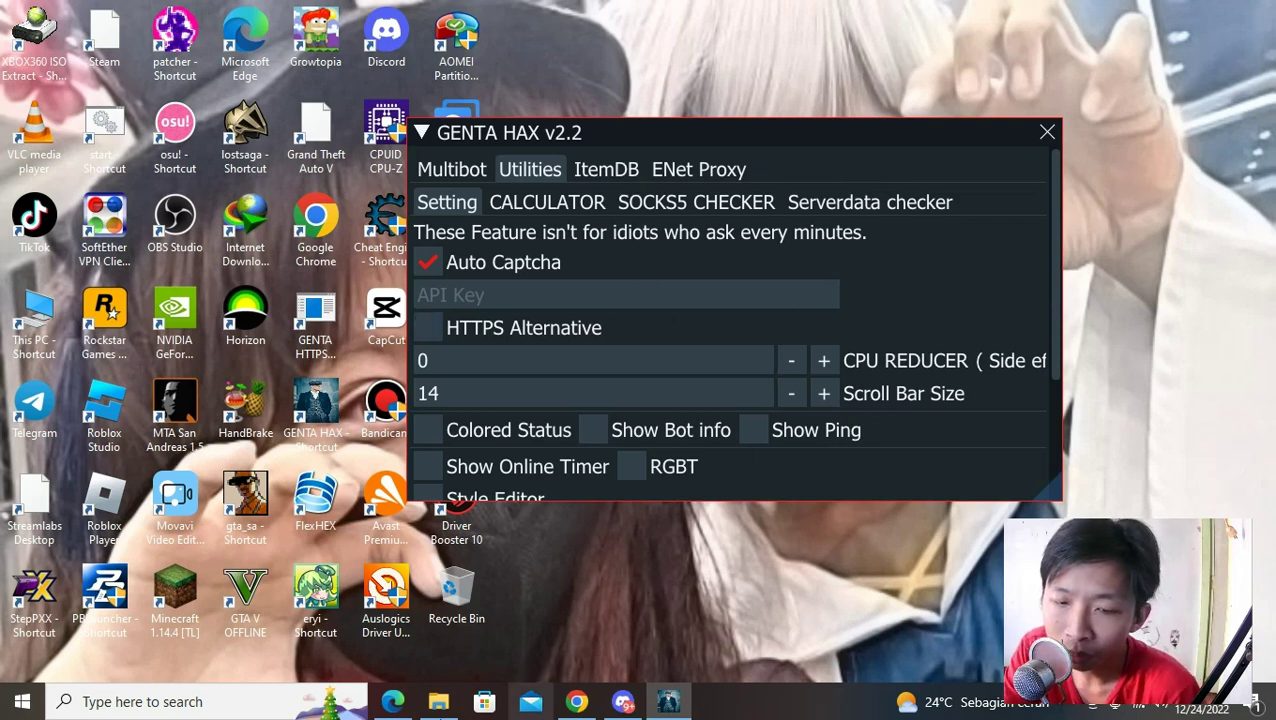
Step: Switch to the SurferWallet site in Microsoft Edge and collapse the GENTA HAX window out of the way
mouse_move(404, 705)
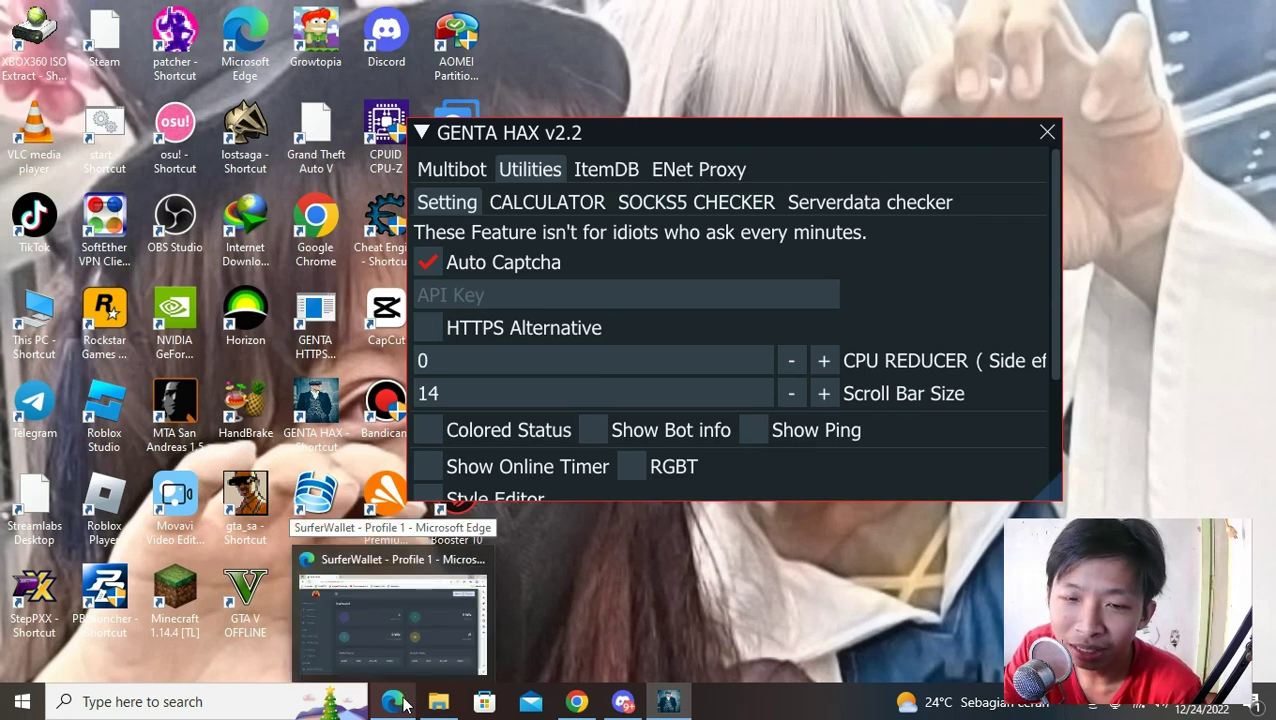
left_click(400, 595)
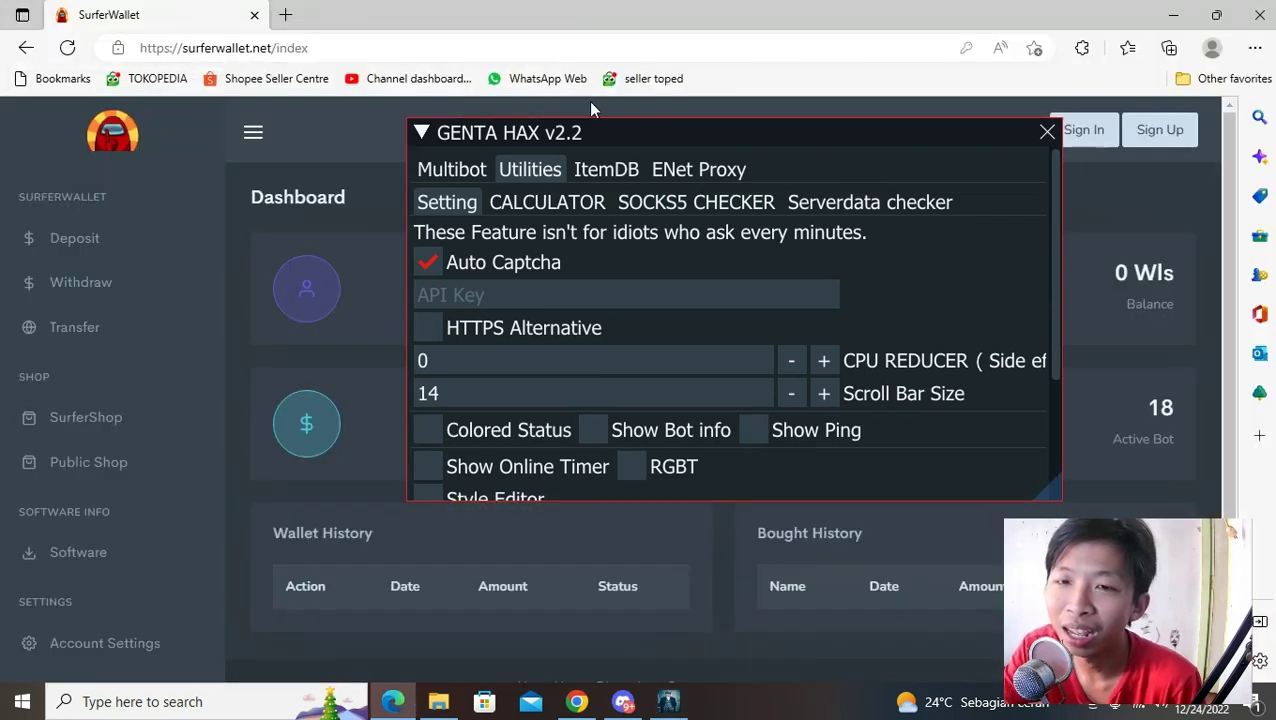
left_click_drag(940, 125, 1088, 37)
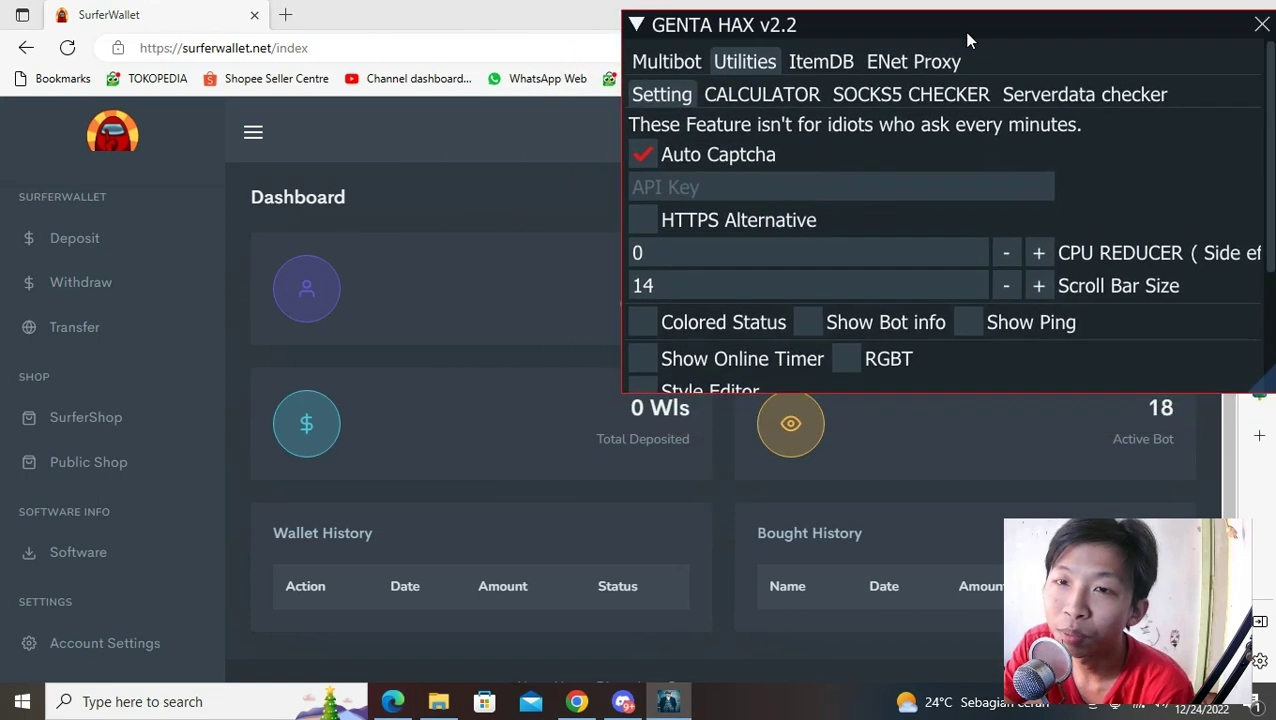
left_click(636, 25)
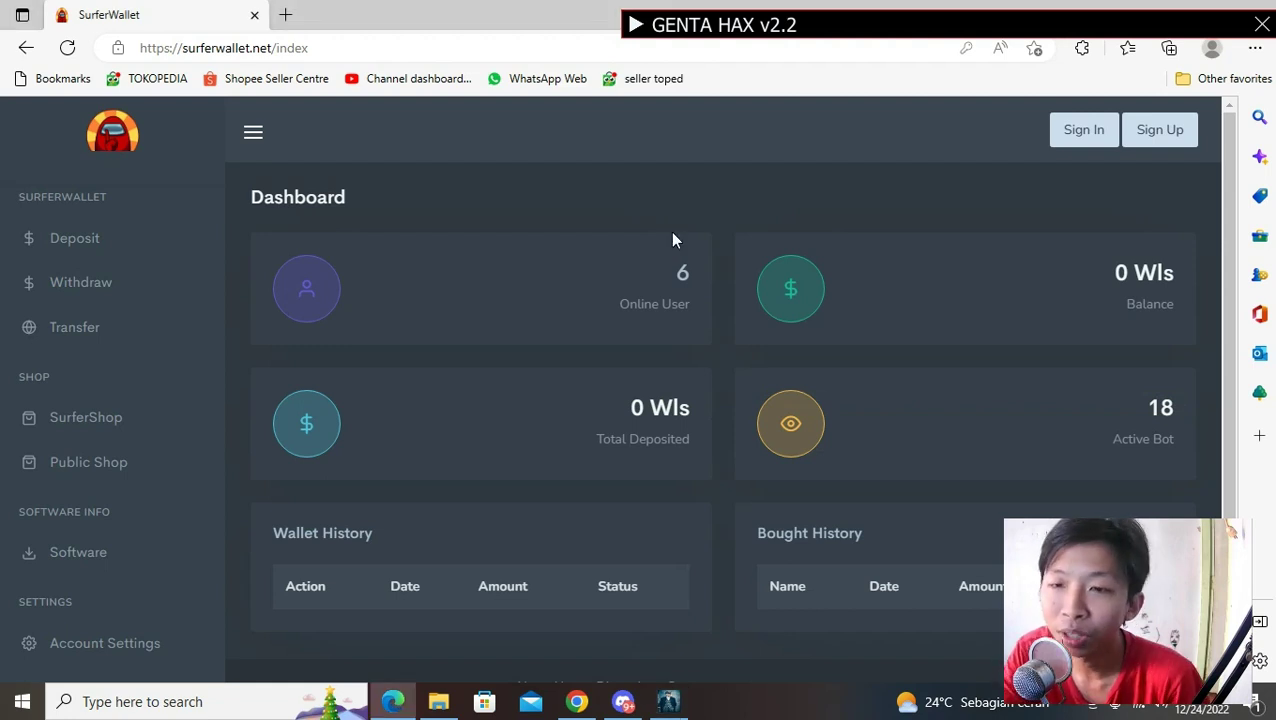
Step: Open SurferShop on the SurferWallet site and examine its product listings, including the Captcha Solver API
scroll(707, 311, "down", 1)
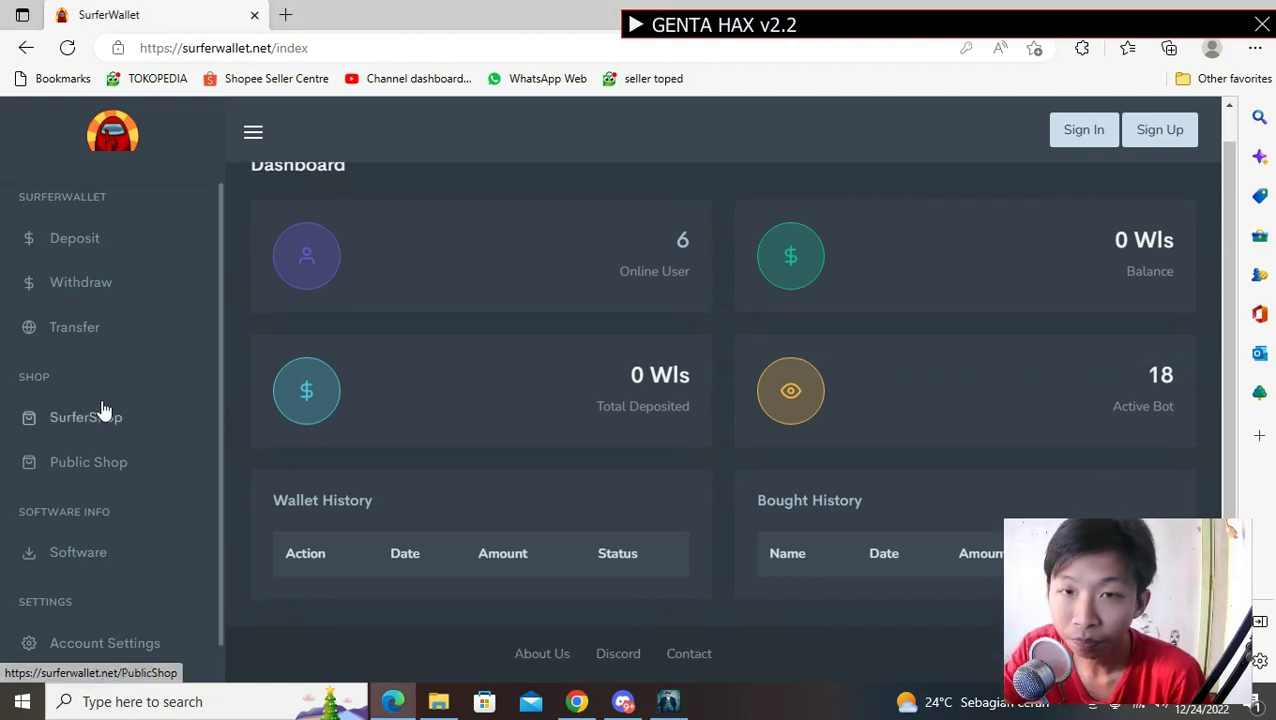
left_click(120, 431)
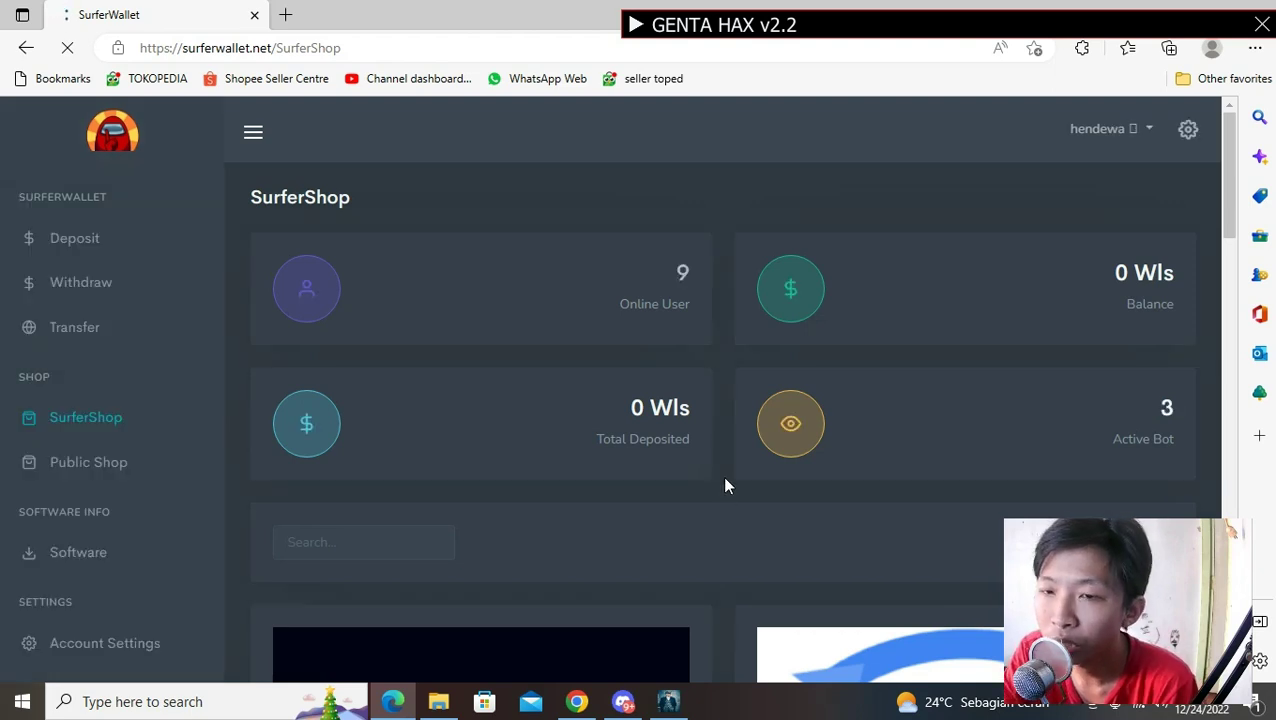
scroll(737, 430, "down", 2)
scroll(729, 355, "up", 2)
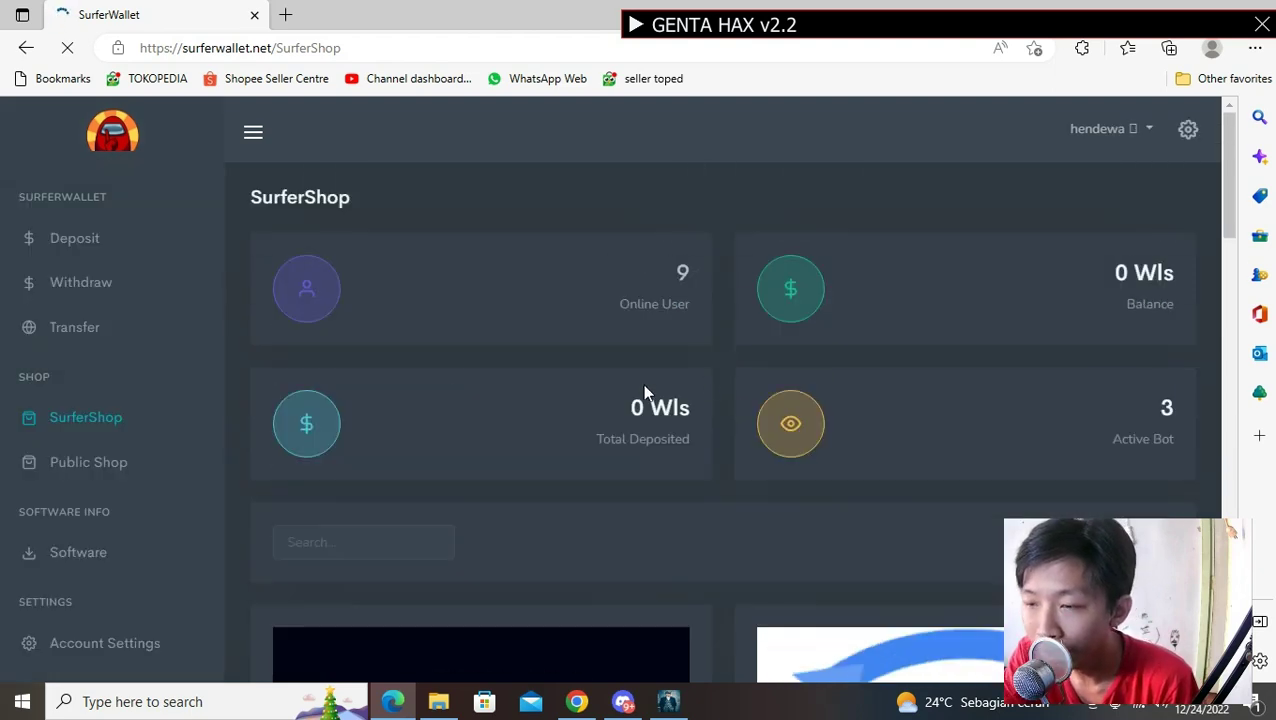
scroll(836, 395, "down", 7)
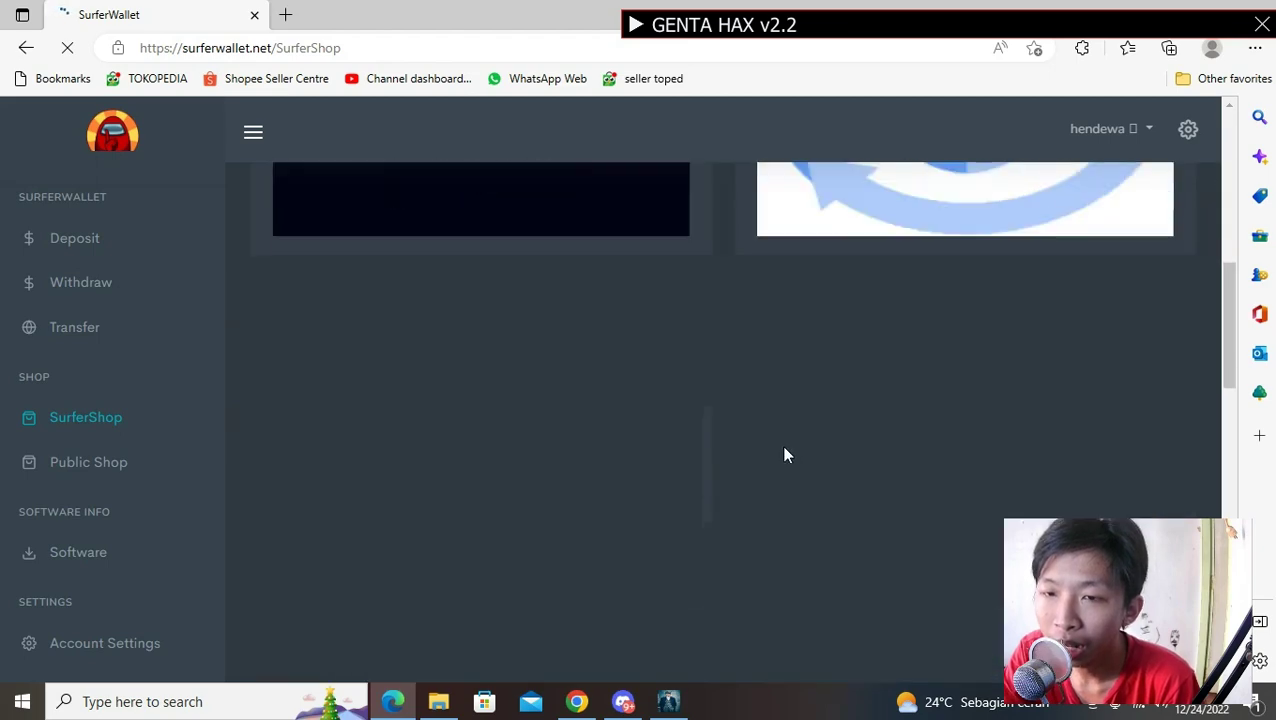
scroll(782, 455, "up", 3)
scroll(778, 462, "up", 3)
scroll(729, 407, "up", 2)
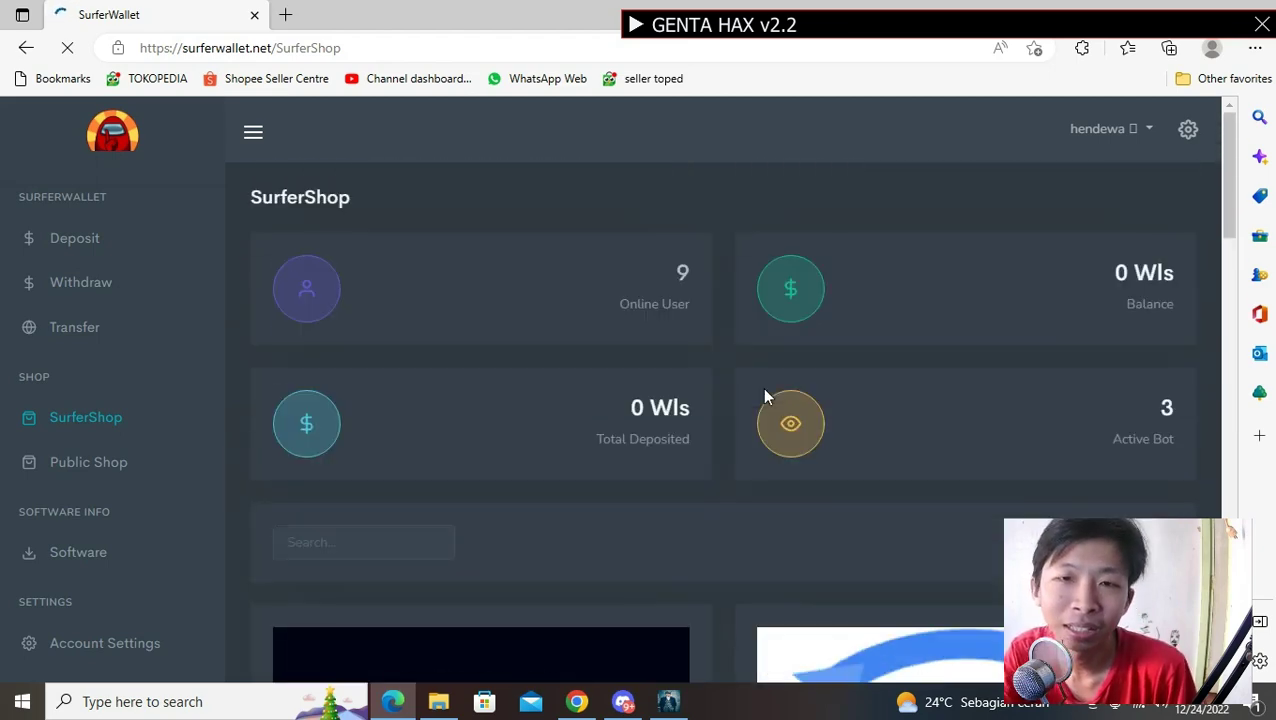
scroll(715, 453, "down", 7)
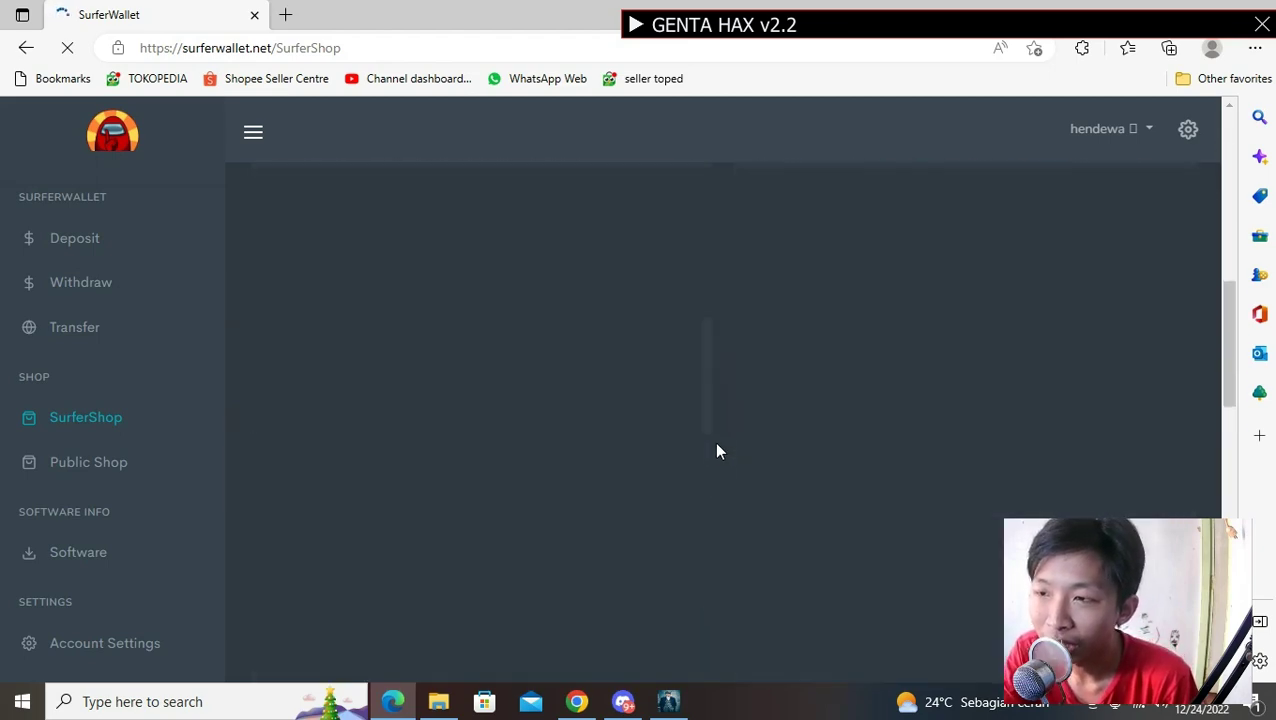
scroll(714, 445, "up", 7)
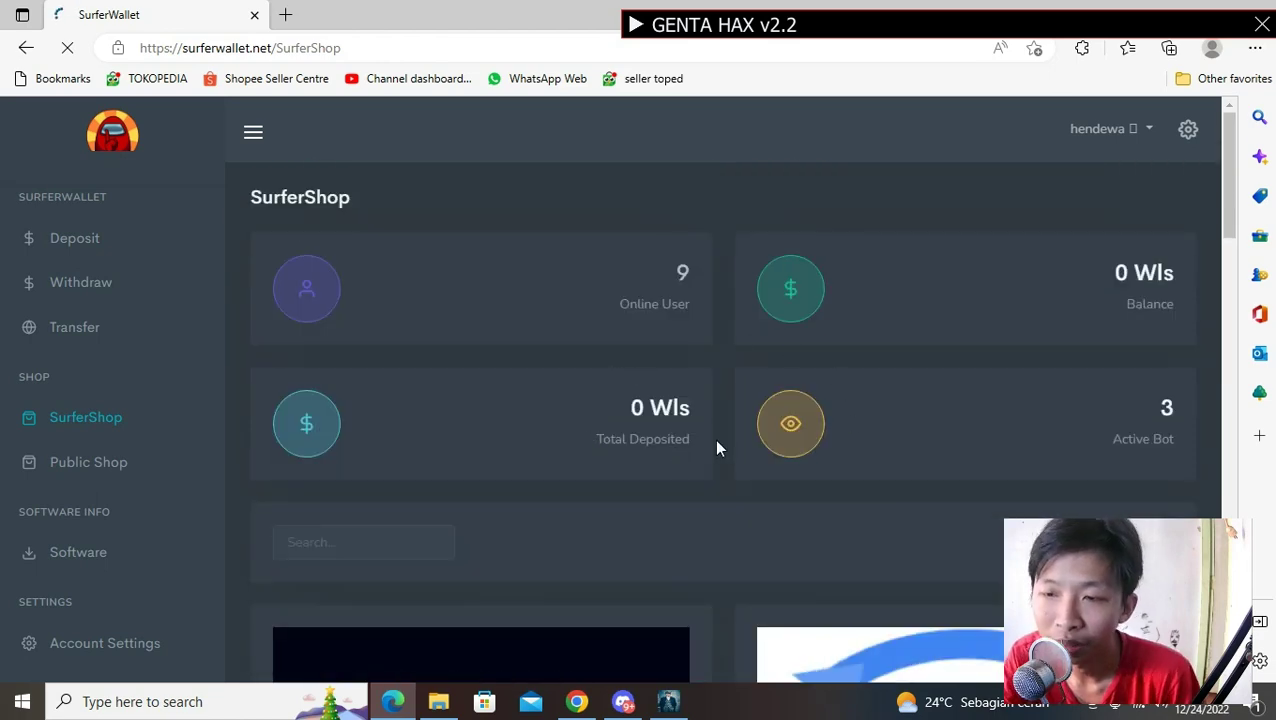
scroll(716, 448, "down", 6)
scroll(716, 483, "up", 3)
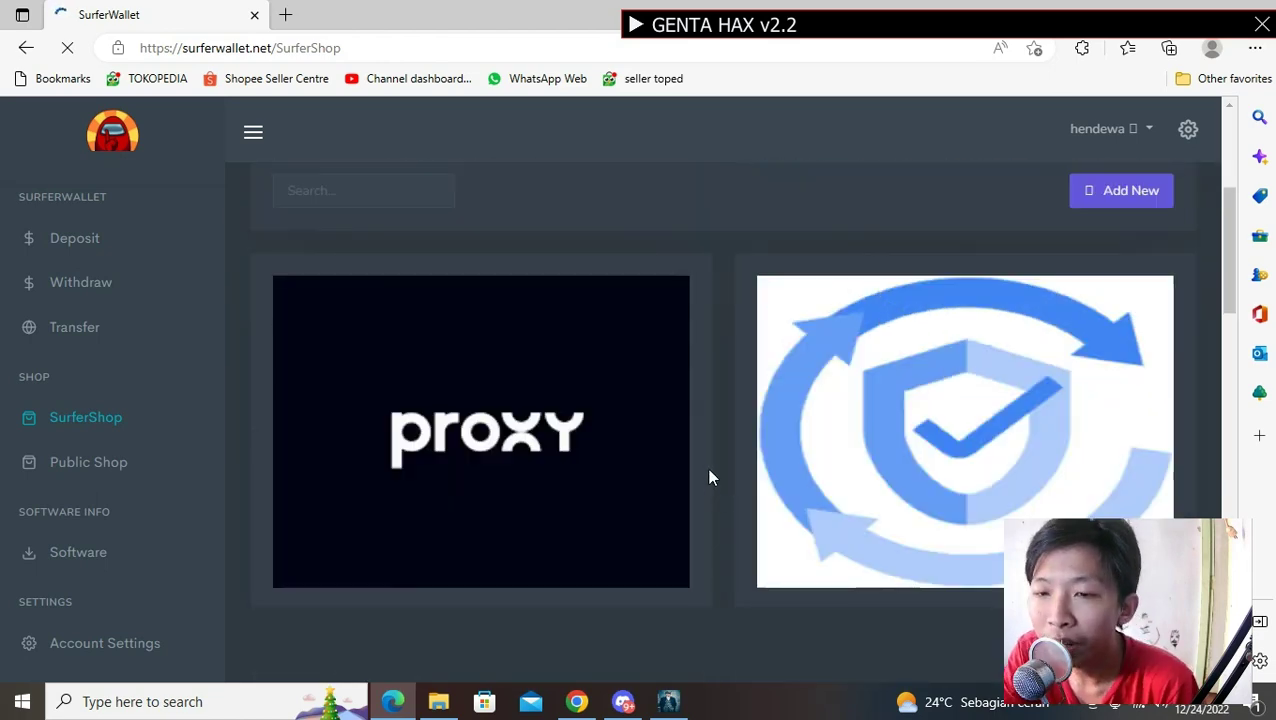
scroll(708, 479, "up", 3)
scroll(709, 476, "down", 7)
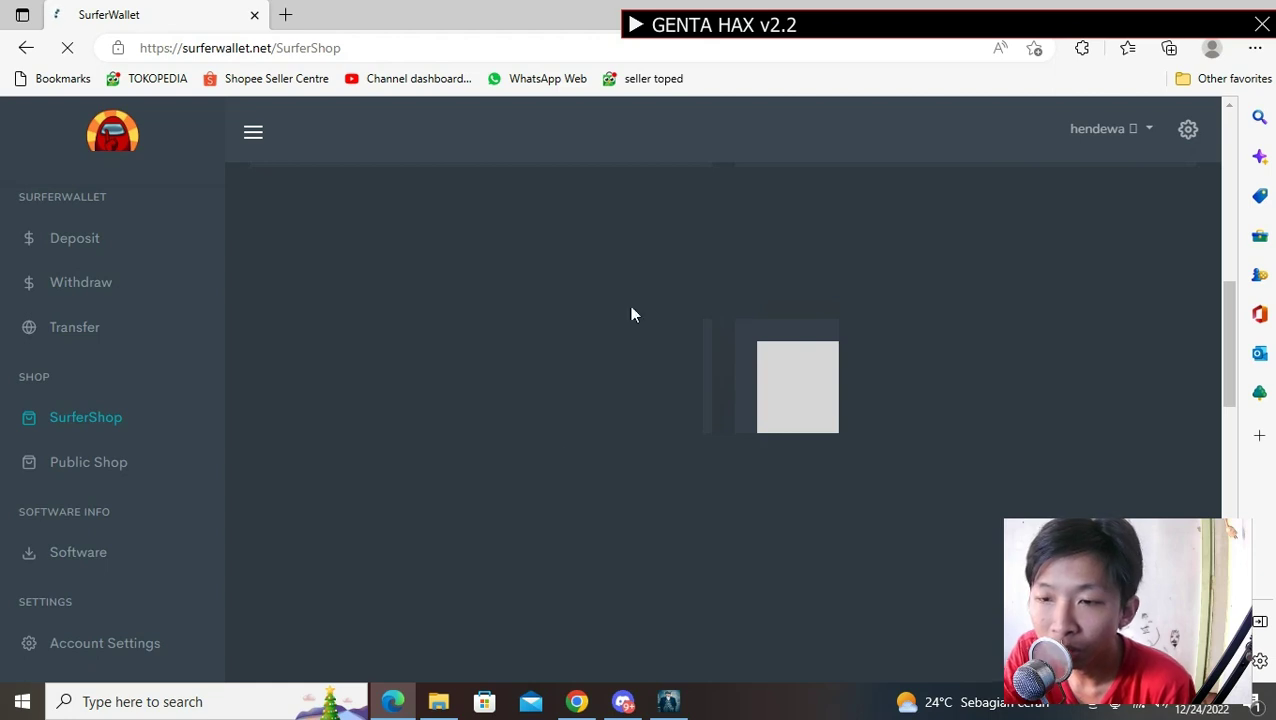
scroll(790, 440, "up", 3)
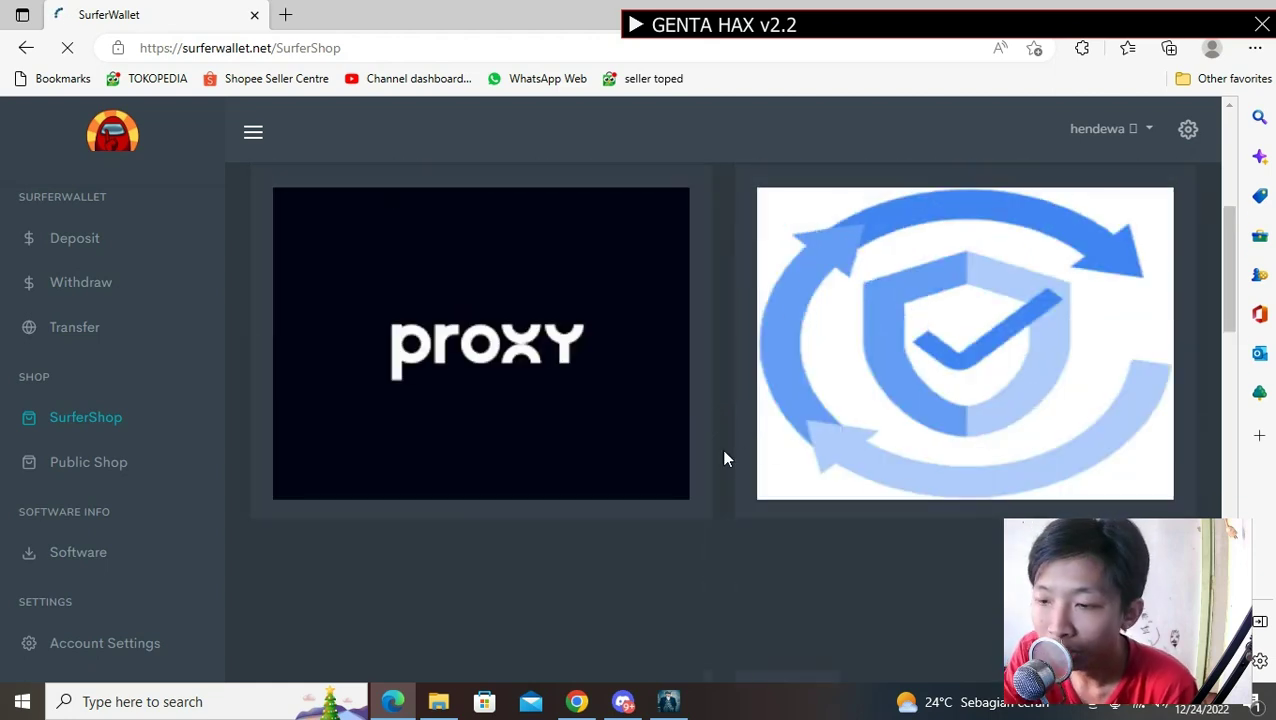
scroll(777, 440, "down", 3)
scroll(775, 433, "up", 3)
scroll(774, 433, "down", 5)
scroll(728, 462, "up", 8)
scroll(725, 468, "down", 3)
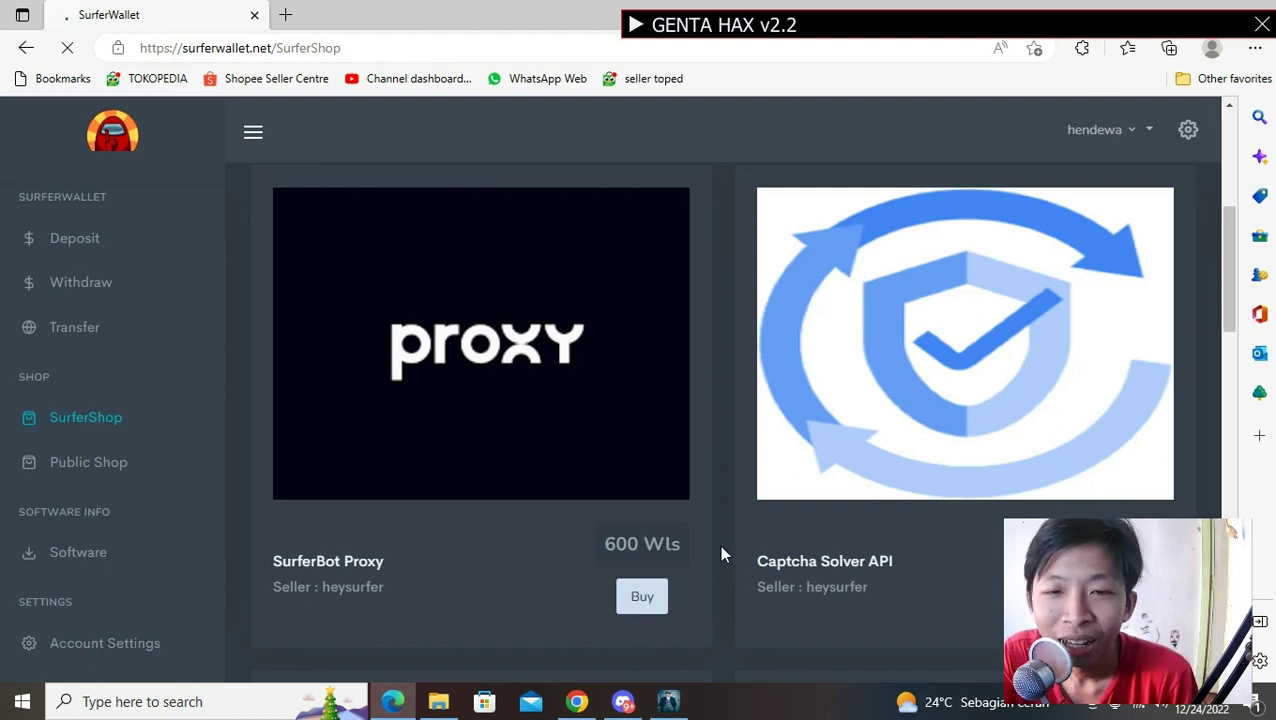
scroll(721, 553, "up", 5)
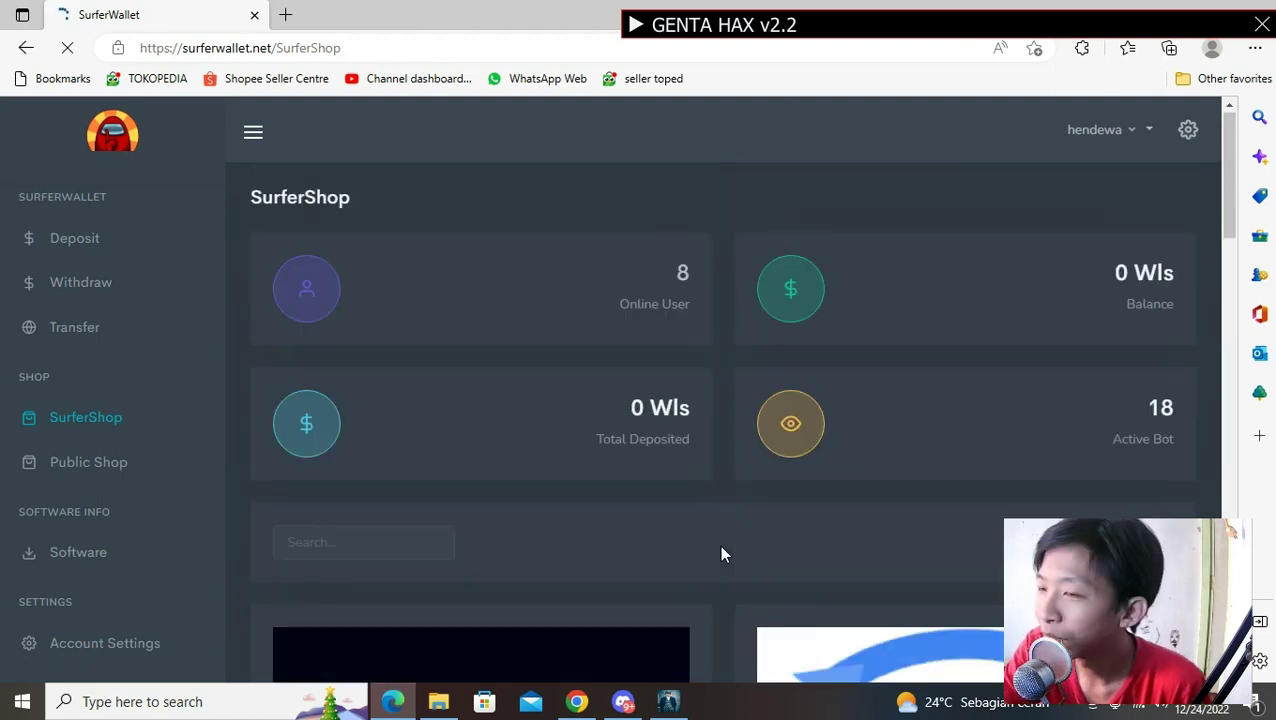
scroll(721, 553, "down", 2)
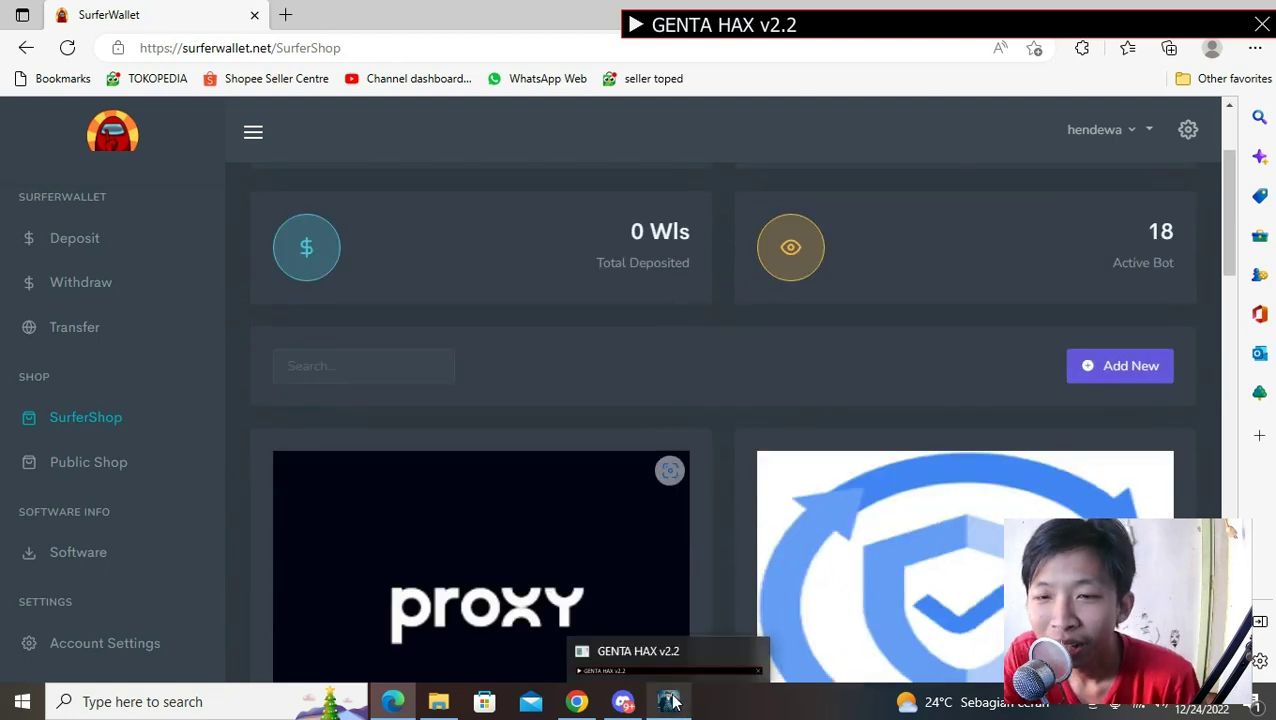
Step: Switch back to GENTA HAX, expand its collapsed window and turn off Auto Captcha
left_click(668, 655)
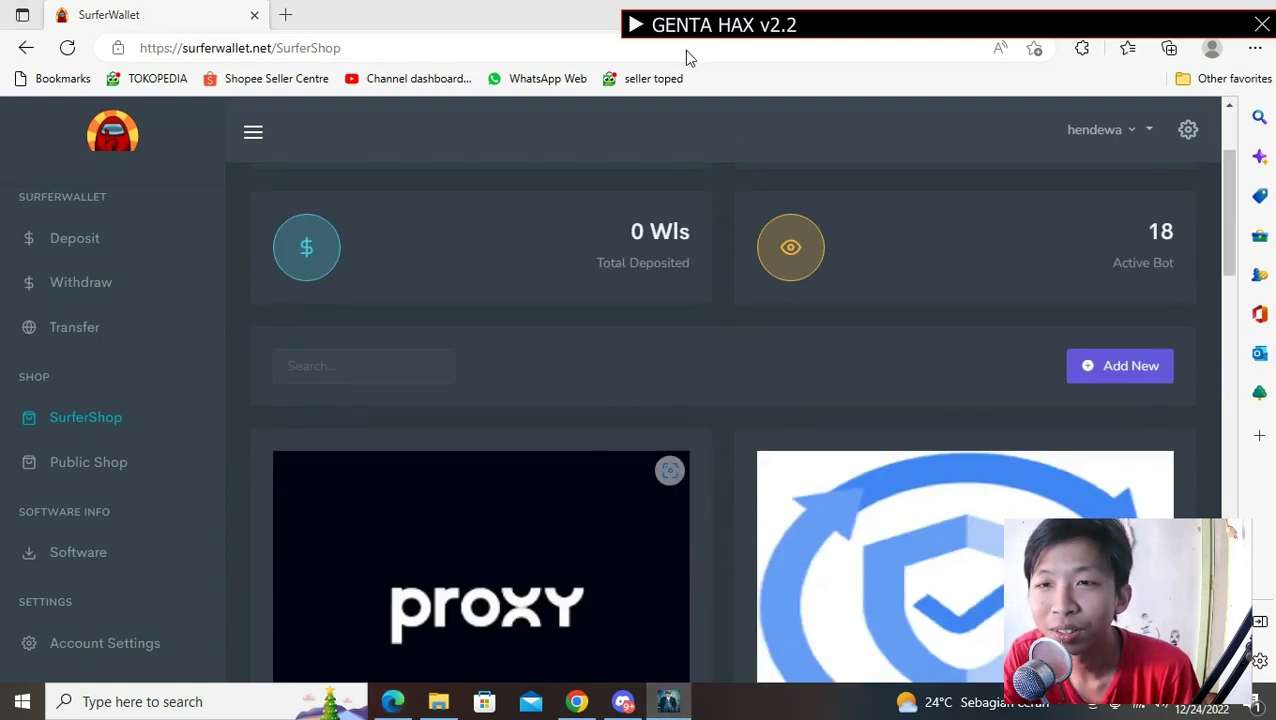
left_click(630, 26)
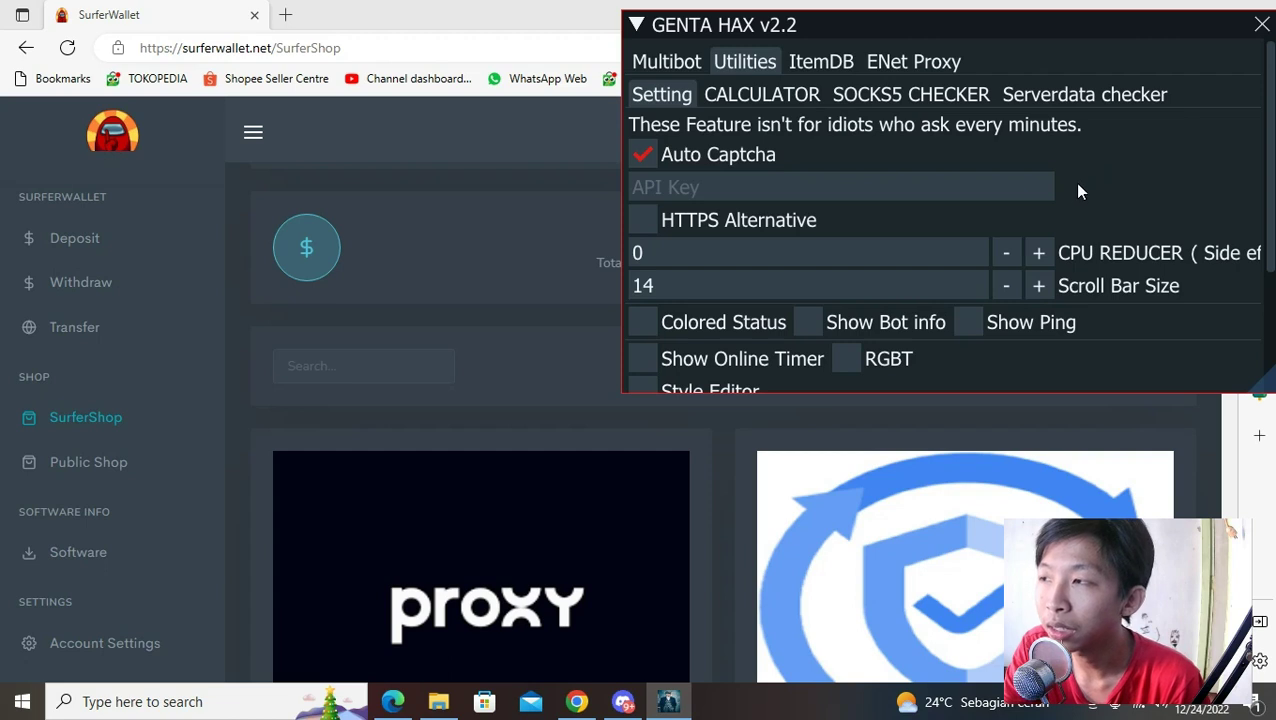
left_click(733, 153)
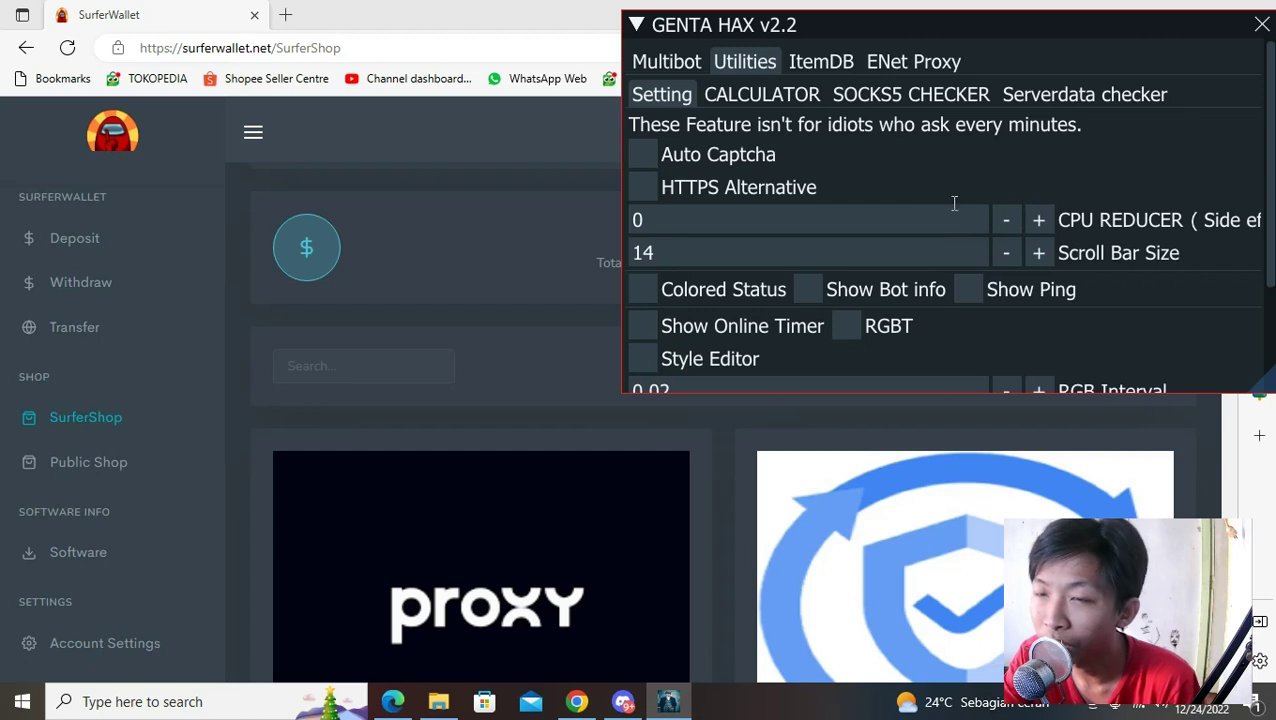
Step: Look at the ENet Proxy login data again and go back to the utility settings
left_click(905, 62)
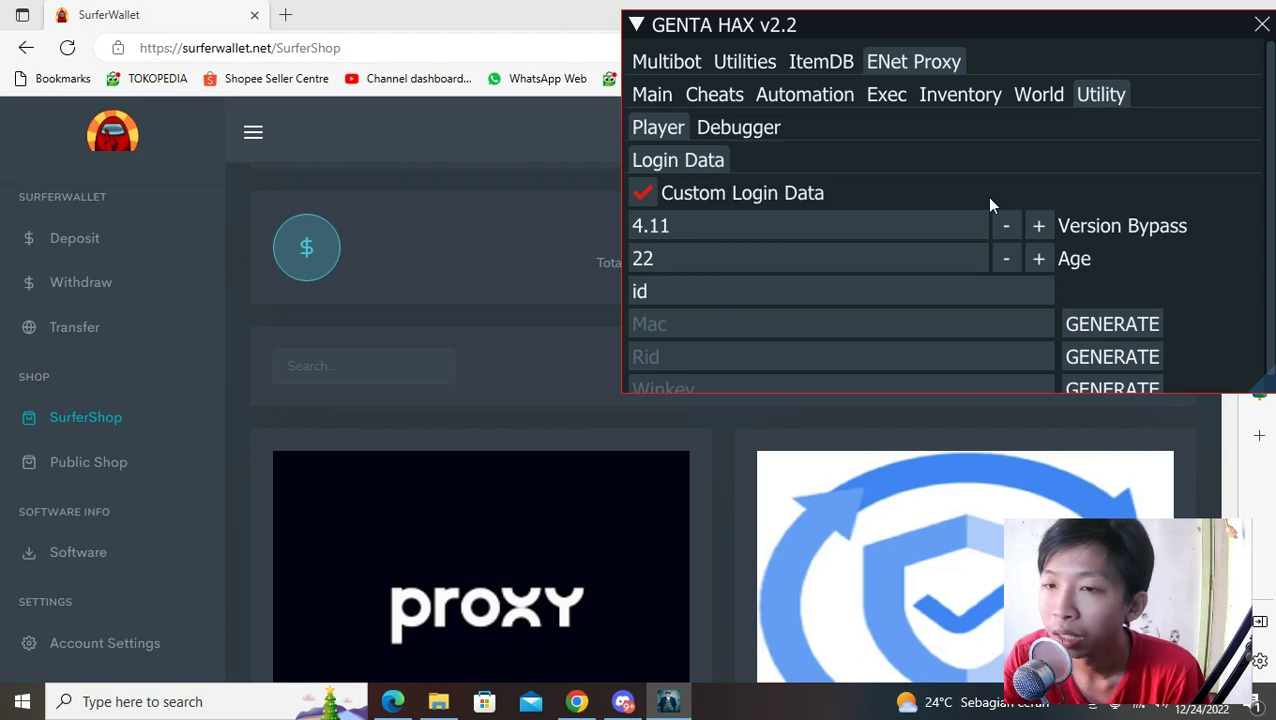
left_click(745, 62)
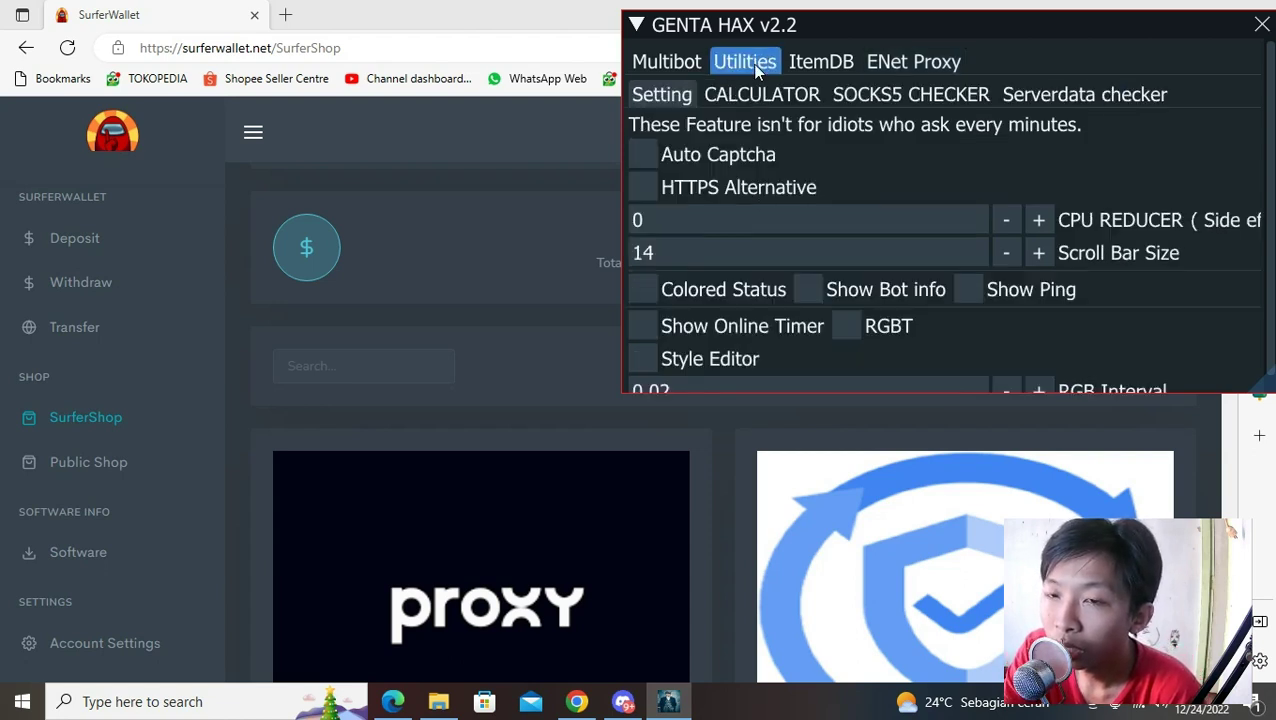
Step: Collapse the GENTA HAX window and bring the SurferBot Proxy and Captcha Solver API listings into view in SurferShop
left_click(405, 8)
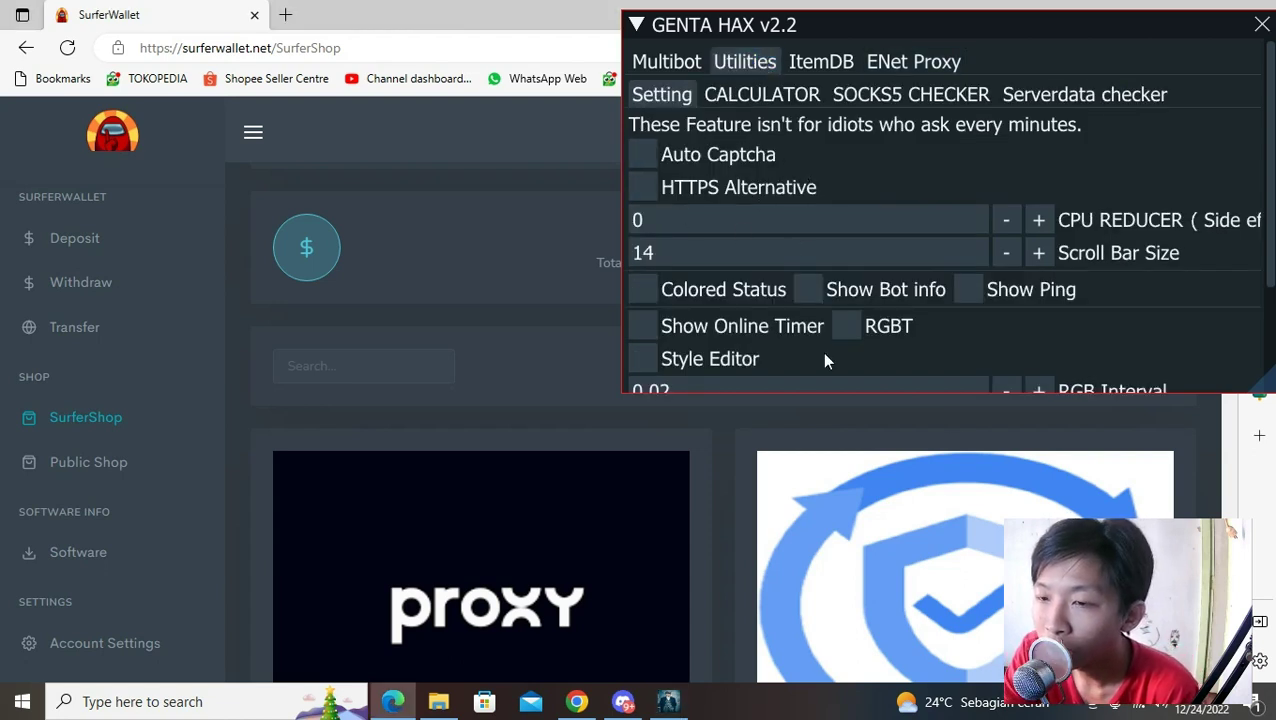
left_click(634, 26)
scroll(808, 269, "down", 3)
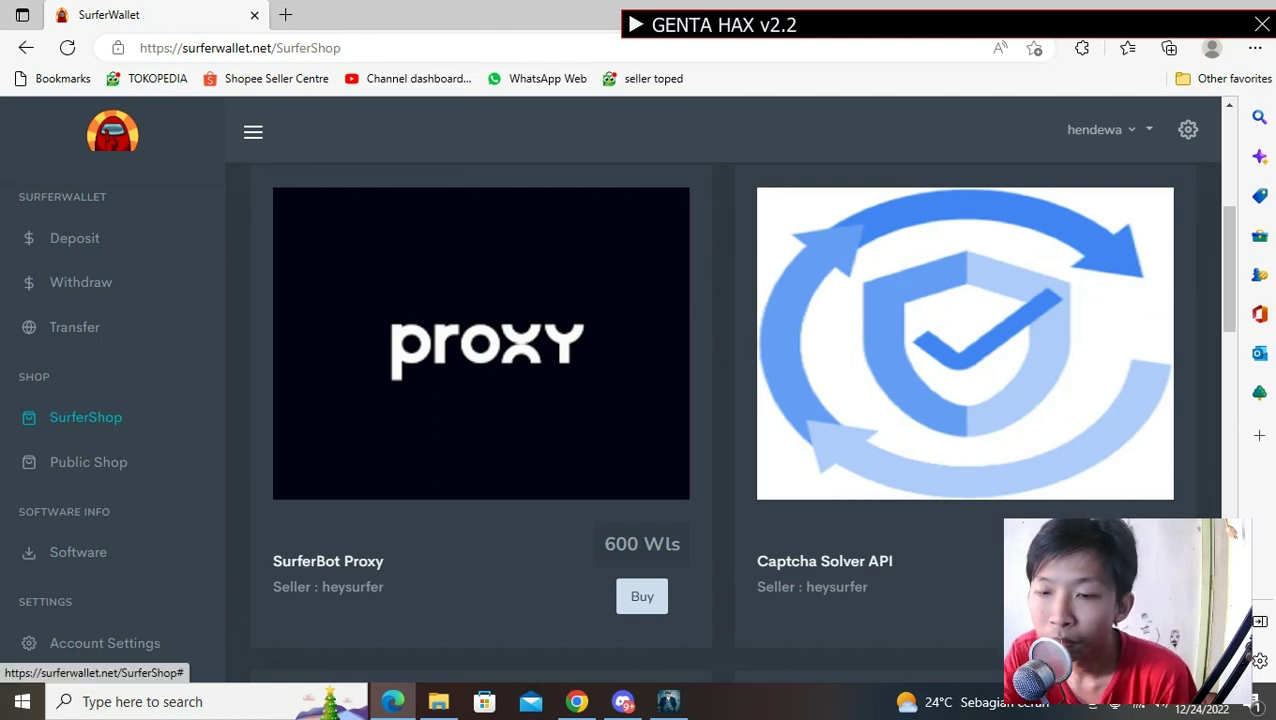
Step: Try a SurferWallet deposit request with the account's GrowID filled in, and close the form
left_click(112, 242)
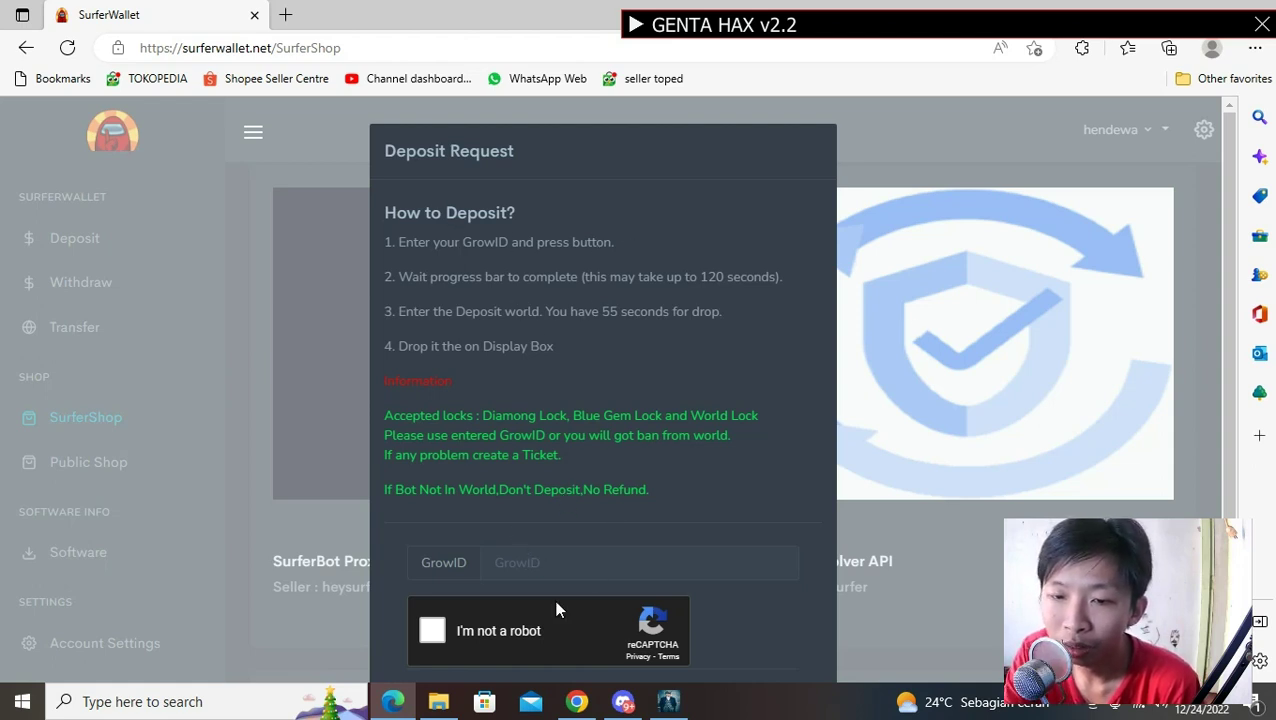
left_click(541, 566)
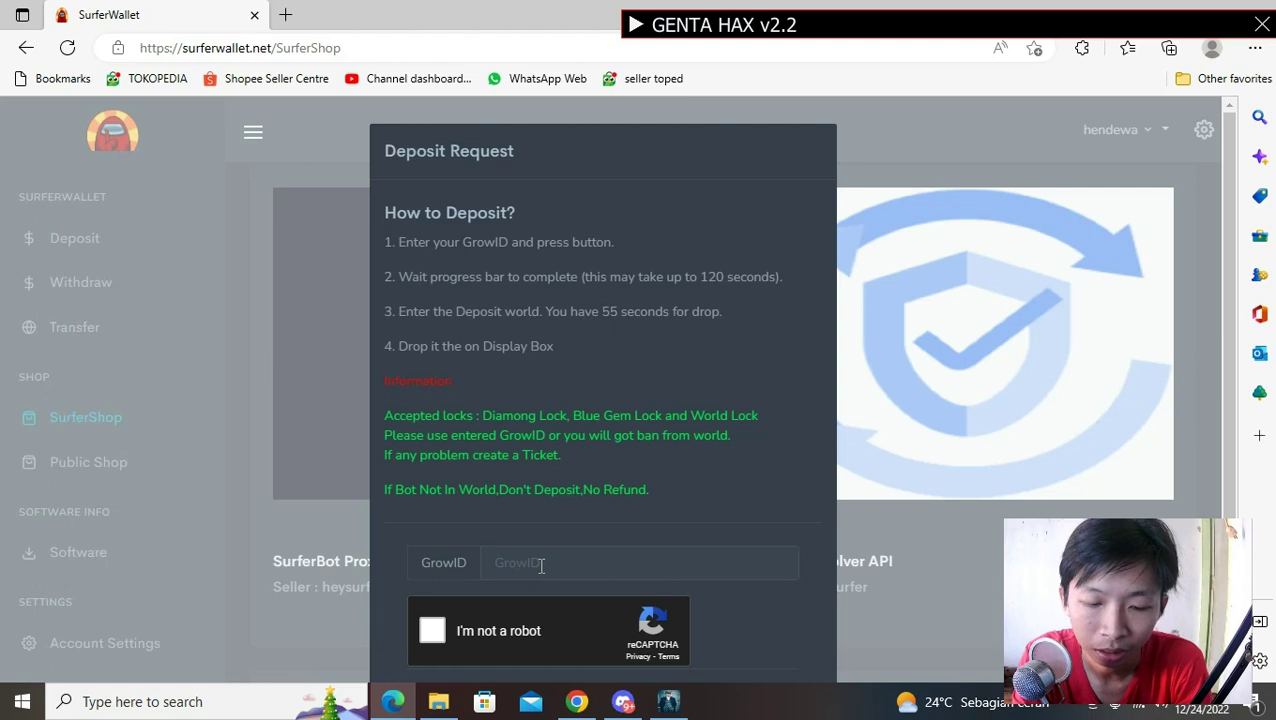
type("gintan")
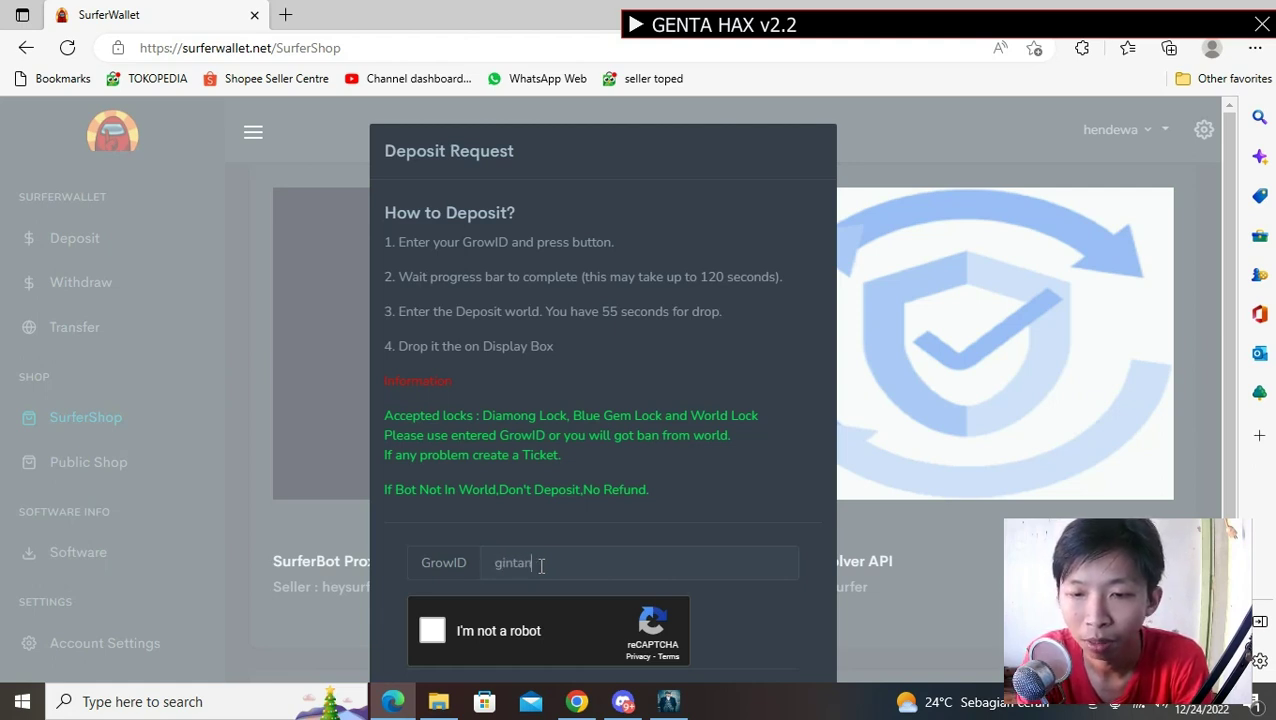
type("glalalal")
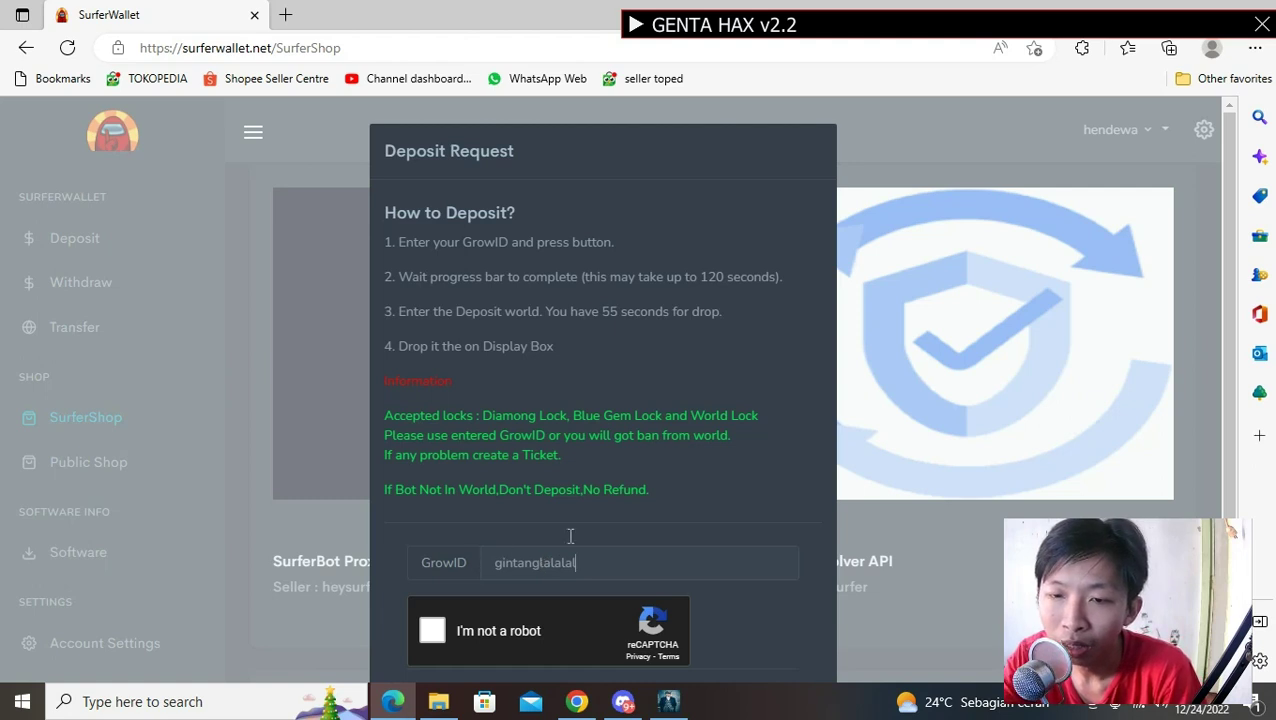
scroll(570, 537, "down", 1)
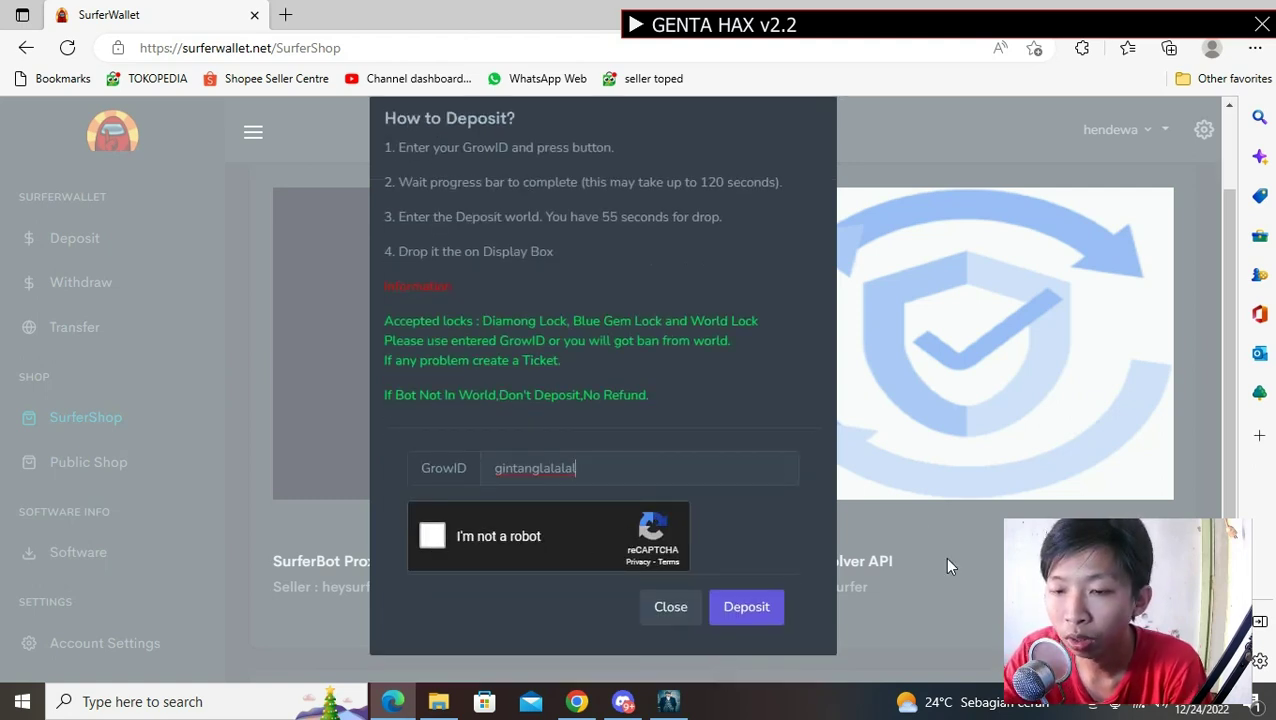
left_click(749, 607)
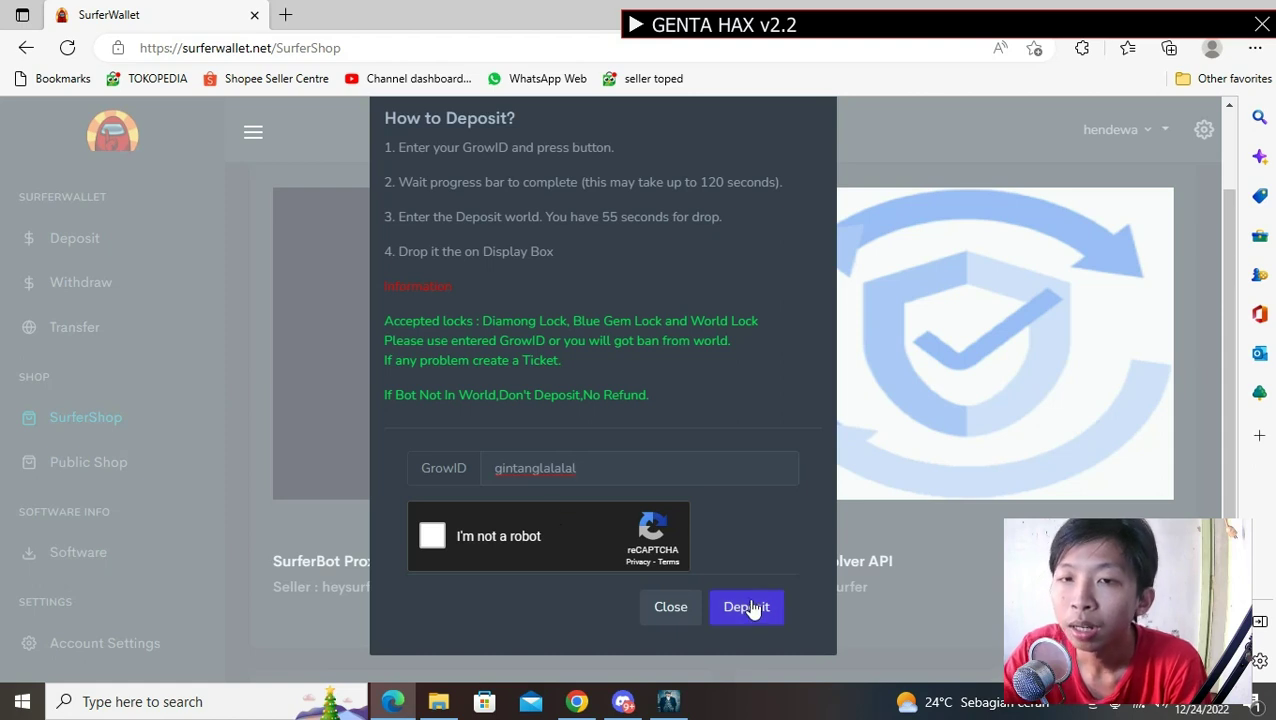
left_click(668, 610)
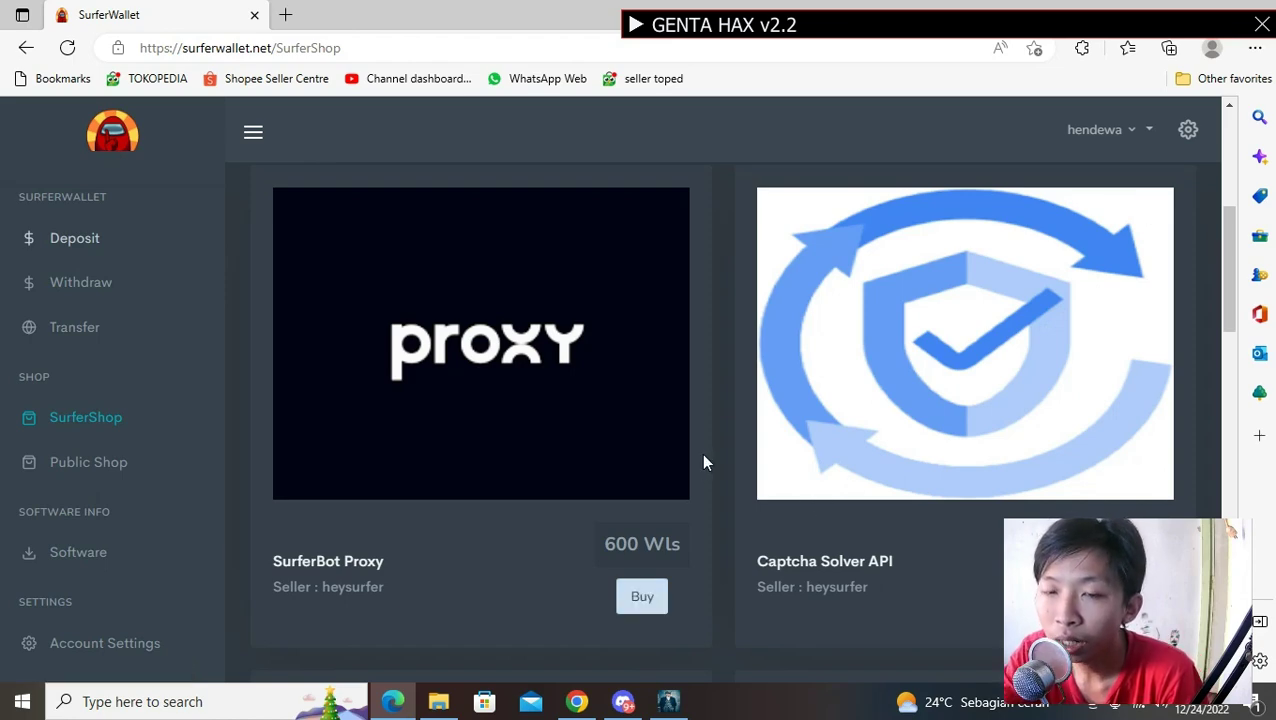
Step: Examine the SurferBot Proxy and Captcha Solver API listings in SurferShop, including their prices
scroll(705, 461, "up", 5)
scroll(769, 440, "down", 3)
scroll(760, 465, "down", 4)
scroll(722, 520, "up", 3)
scroll(724, 521, "up", 3)
scroll(706, 535, "down", 4)
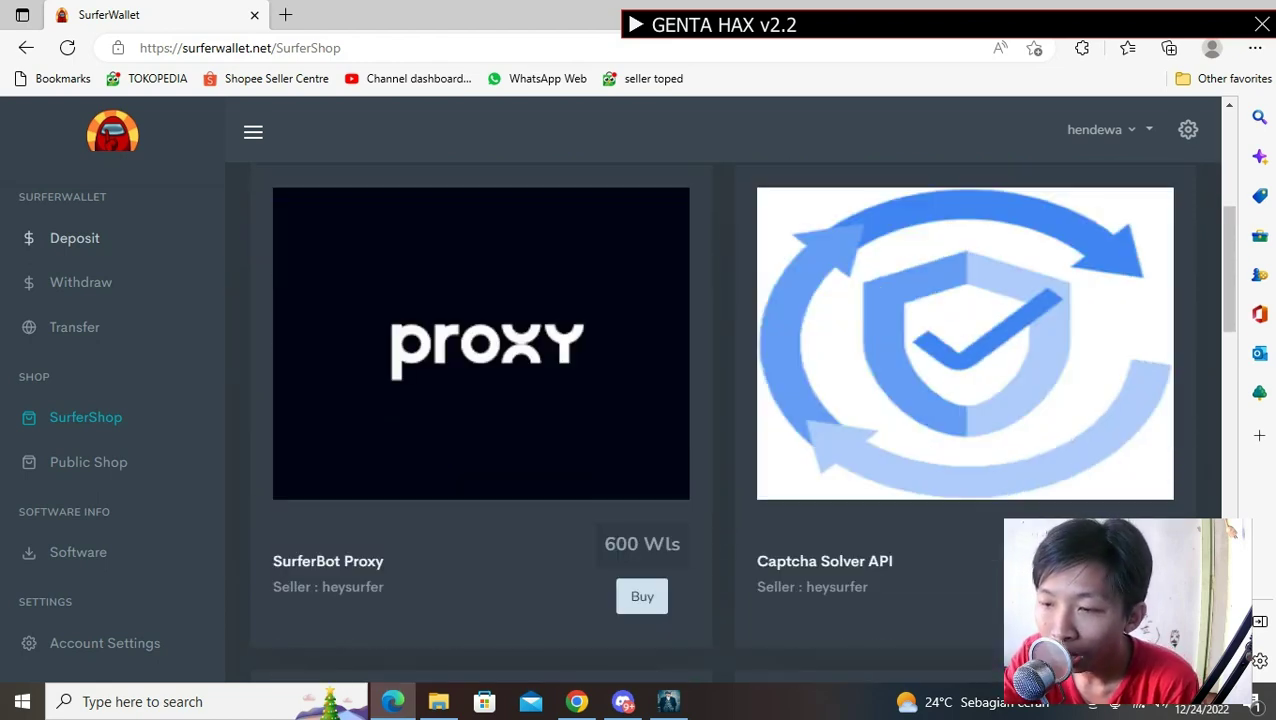
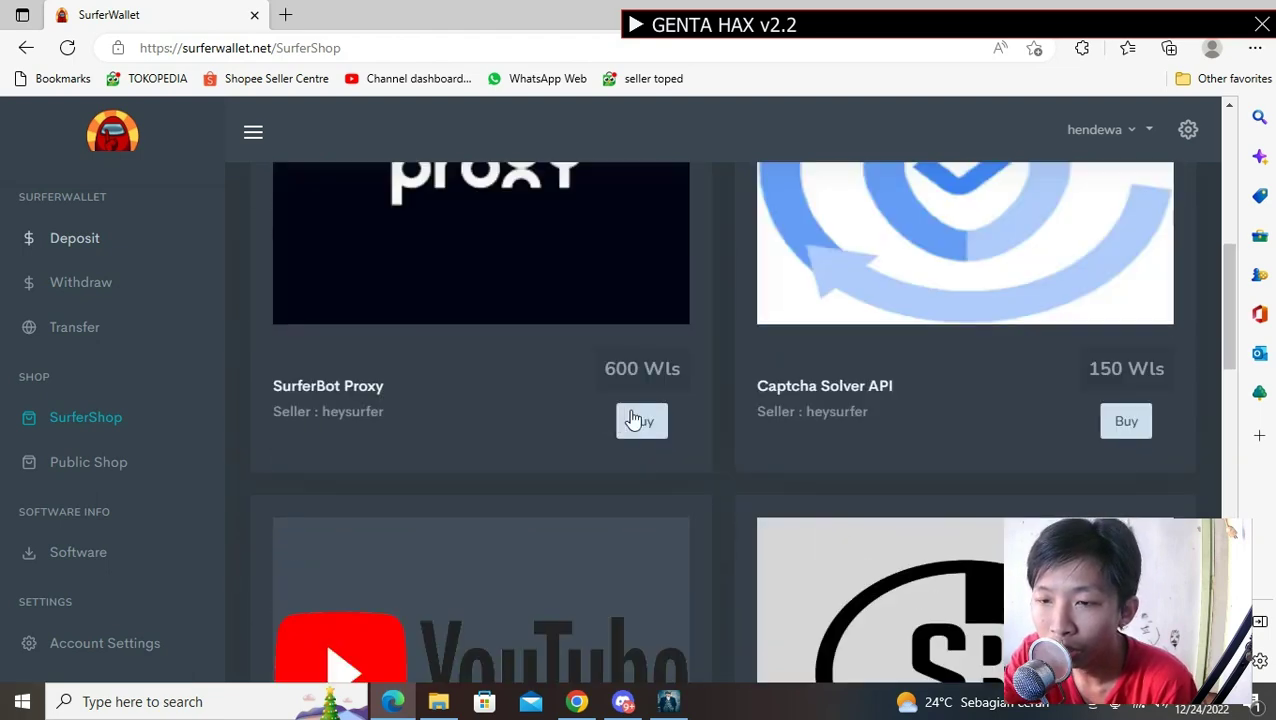
scroll(862, 405, "up", 3)
scroll(840, 430, "down", 3)
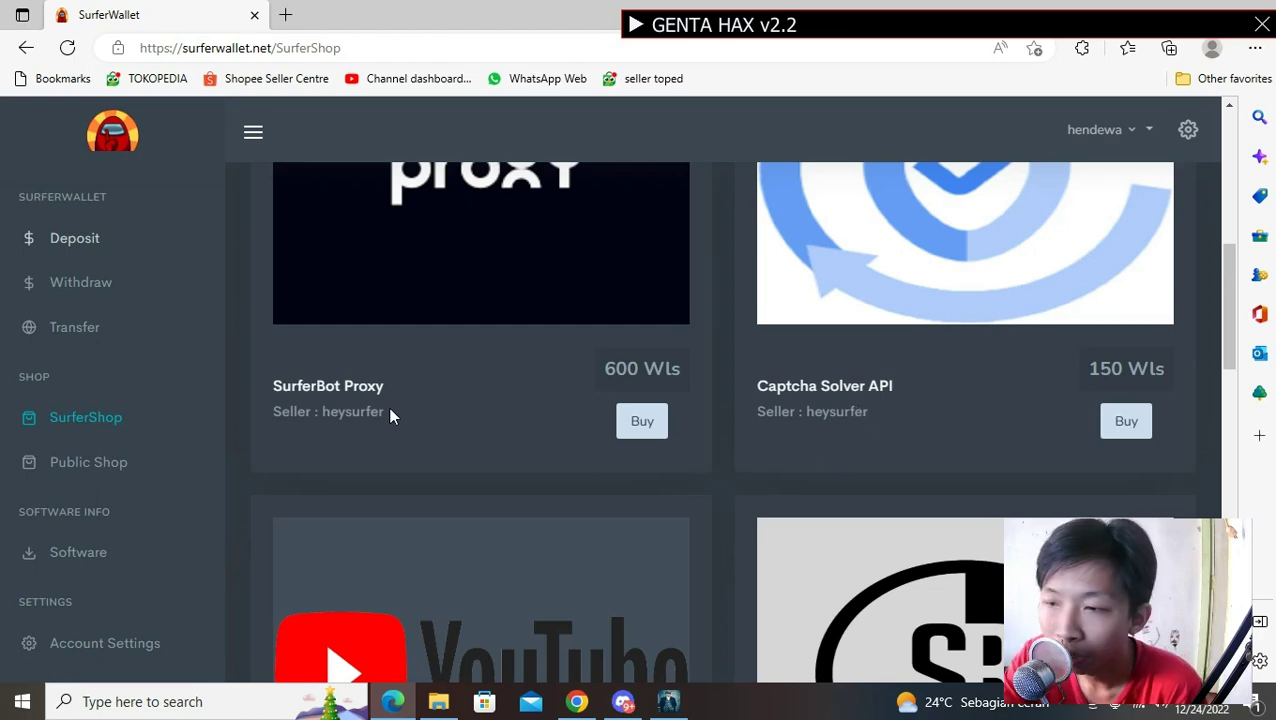
scroll(1201, 448, "up", 3)
scroll(1160, 481, "down", 3)
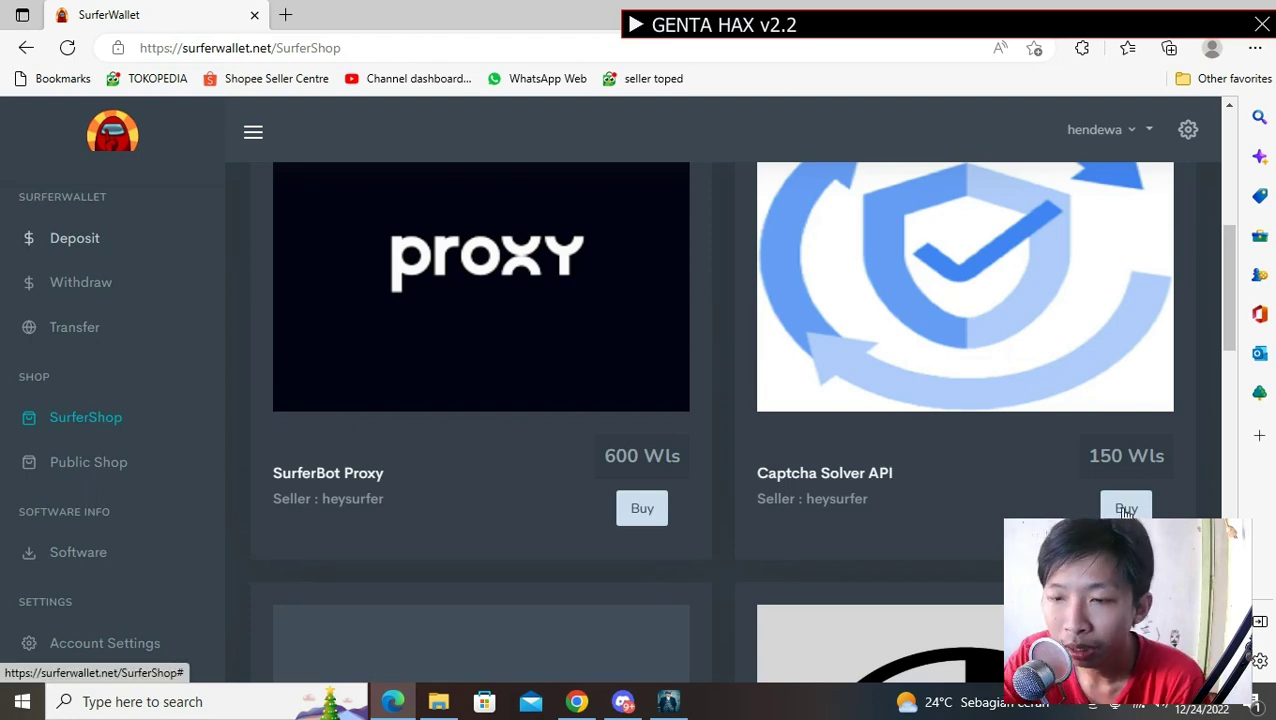
Step: Open the purchase form for the Captcha Solver API and view its captcha package options
left_click(1126, 509)
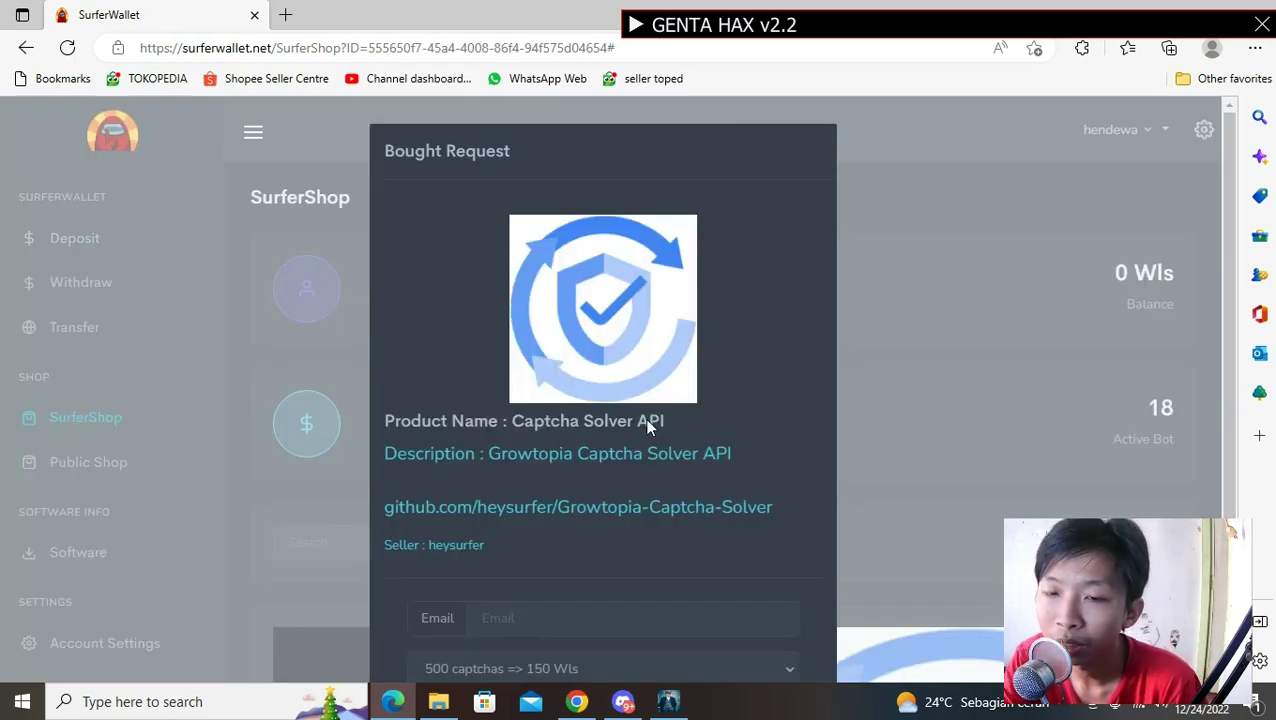
scroll(783, 432, "down", 1)
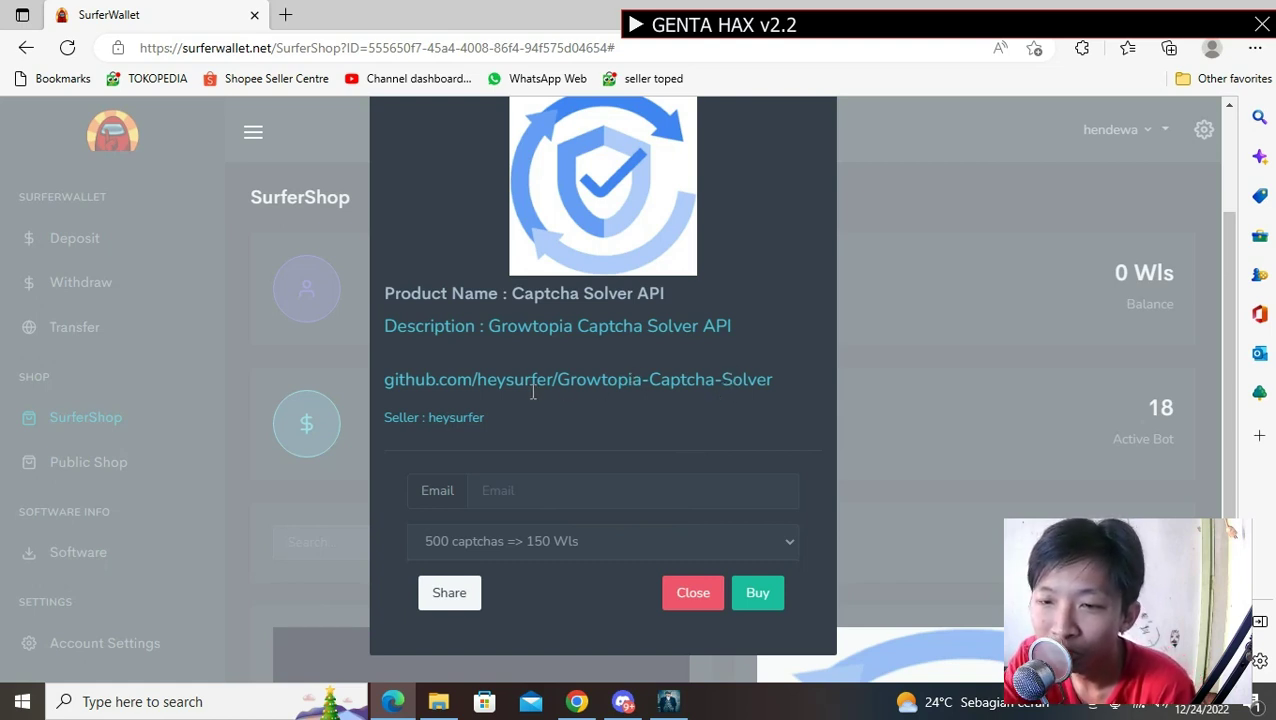
left_click(650, 552)
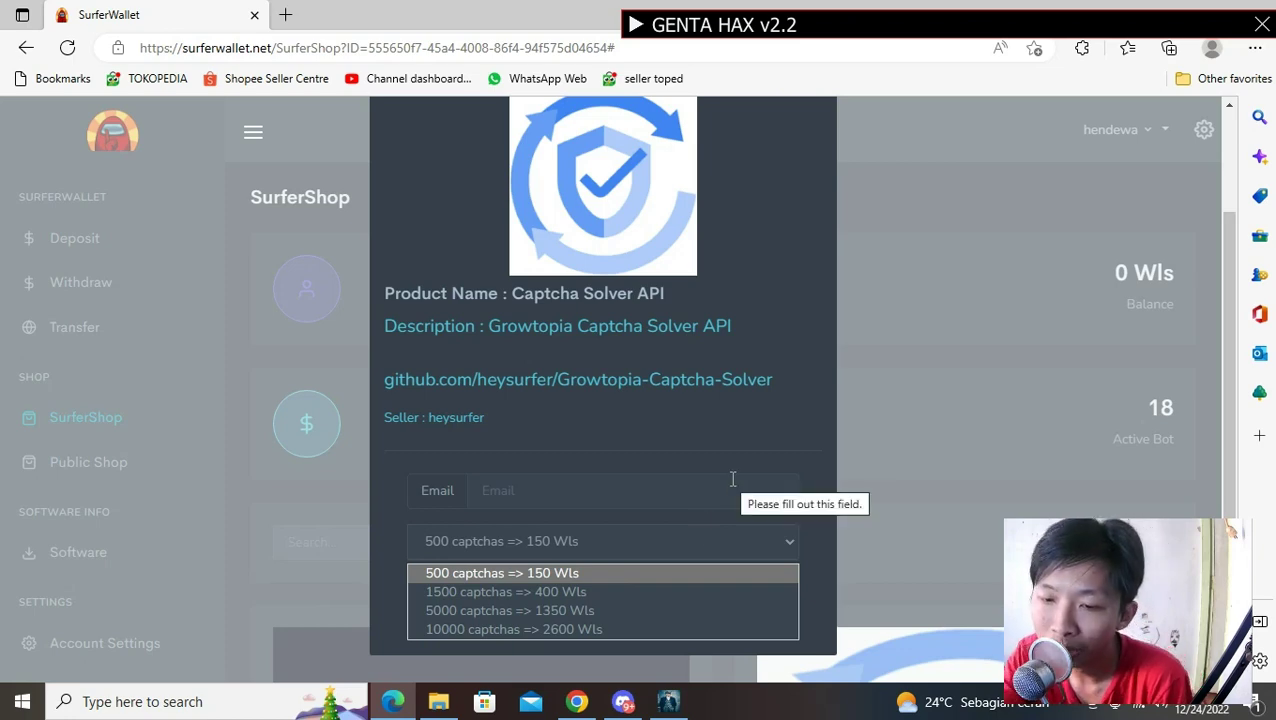
Step: Expand the collapsed GENTA HAX window and close the program
left_click(636, 25)
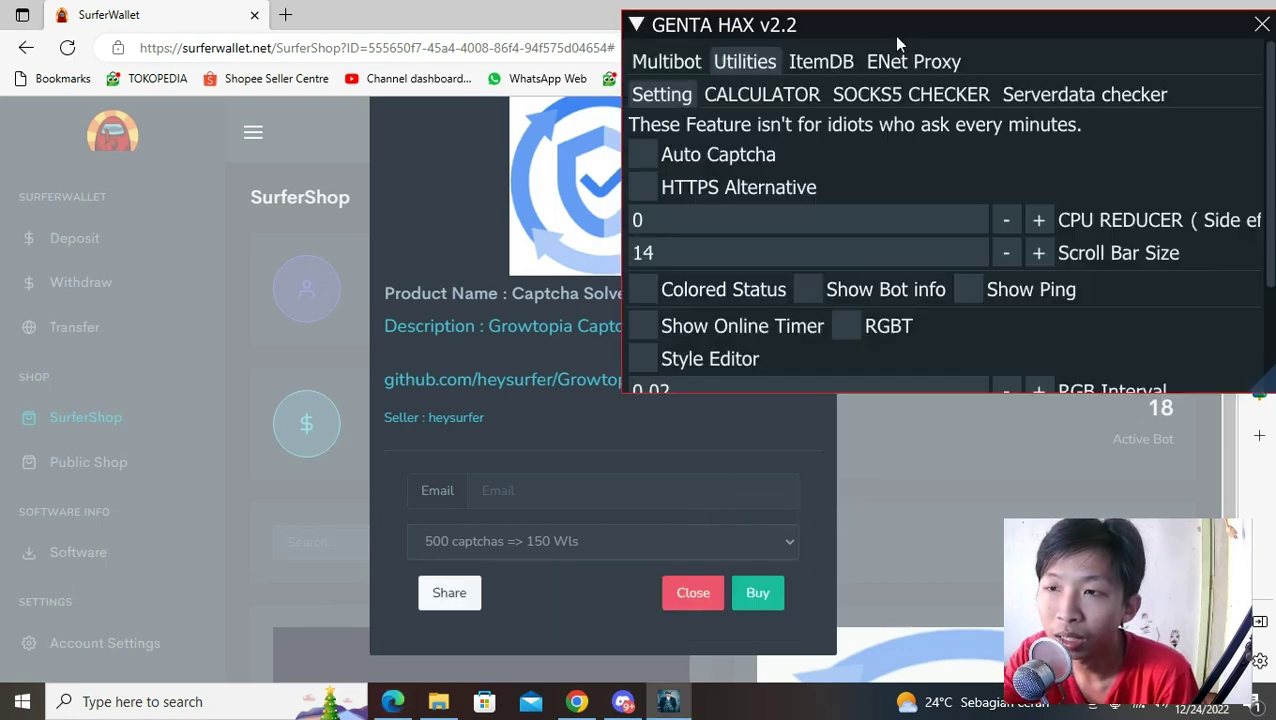
left_click(1260, 24)
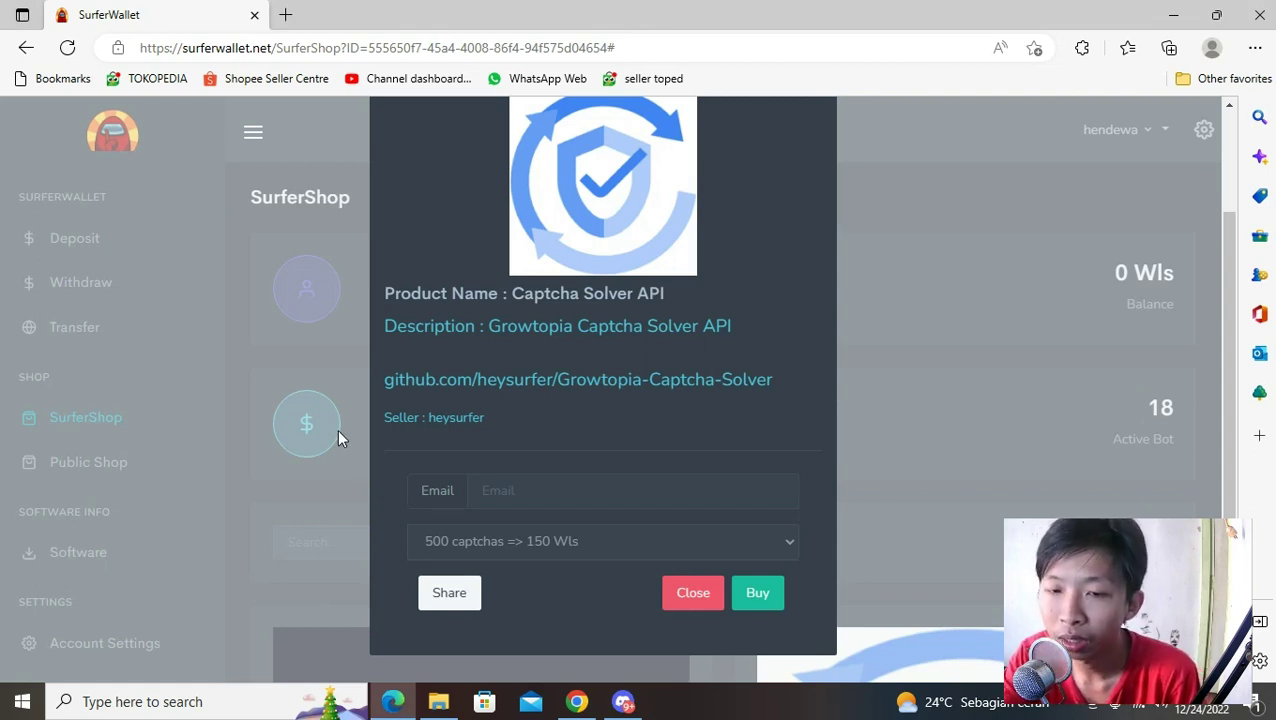
Step: Select the package of 10000 captchas for 2600 Wls, and close the purchase form without buying
left_click(512, 551)
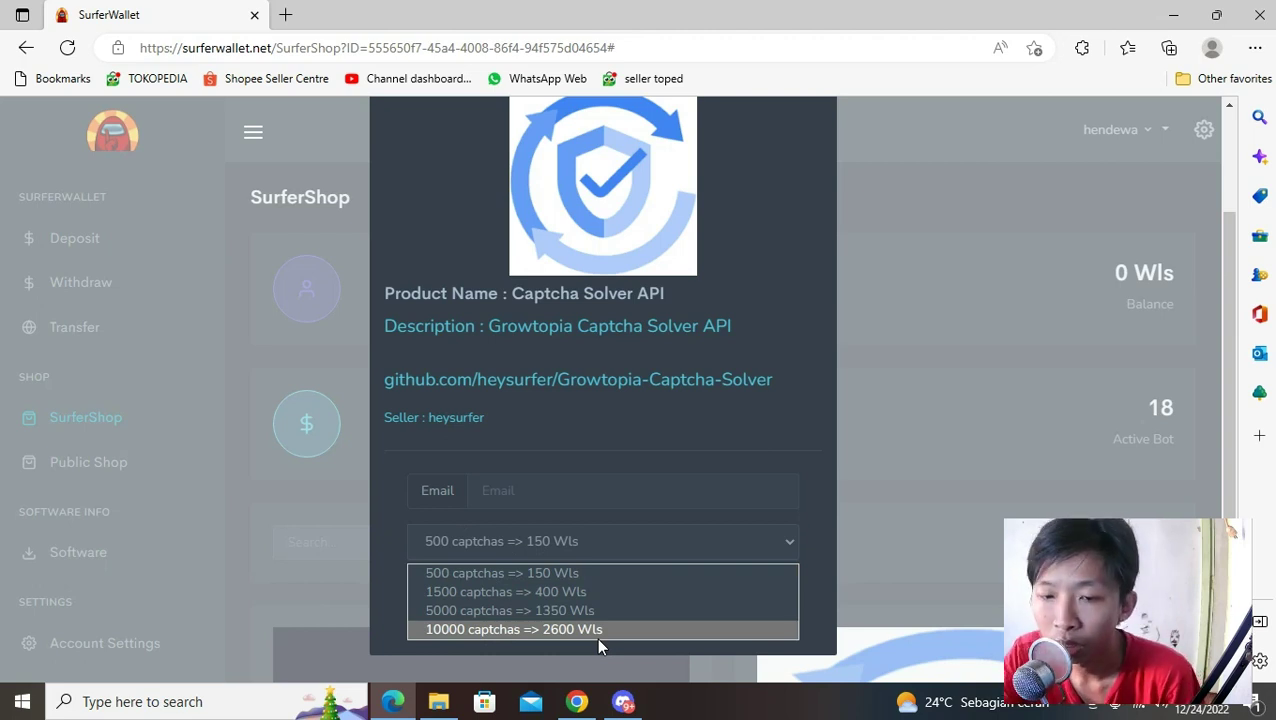
left_click(536, 630)
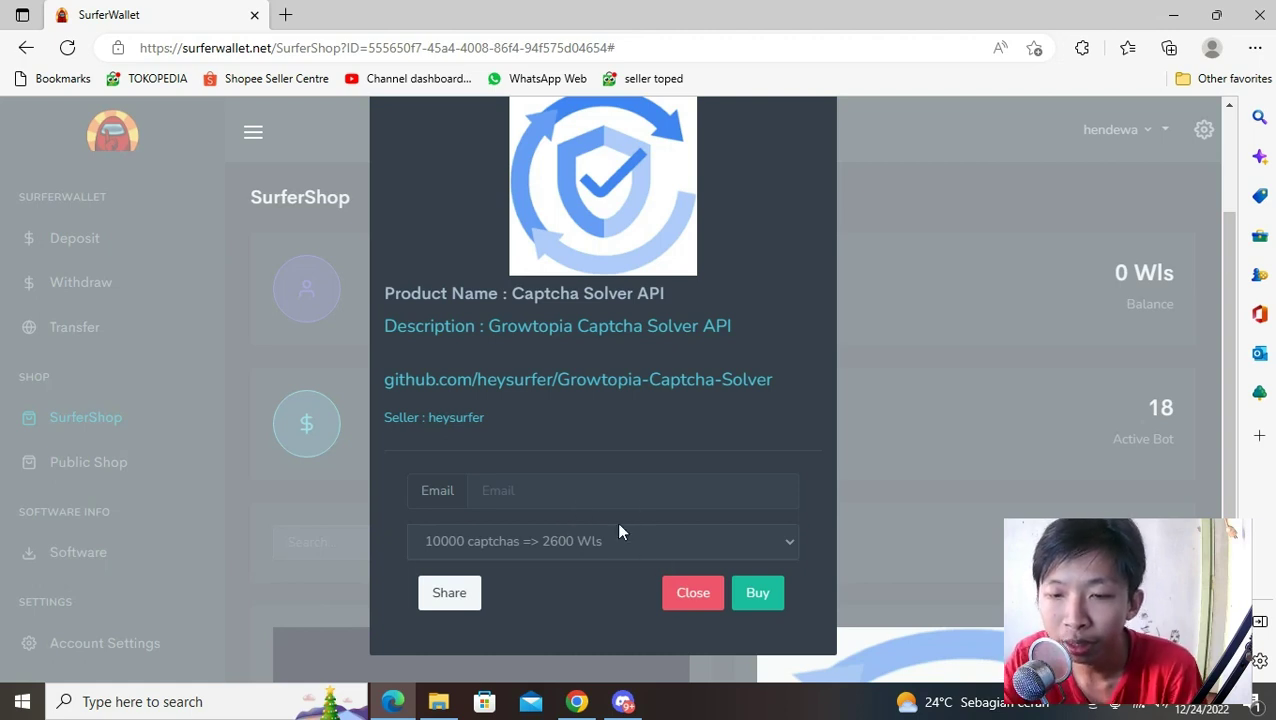
left_click(597, 550)
left_click(777, 409)
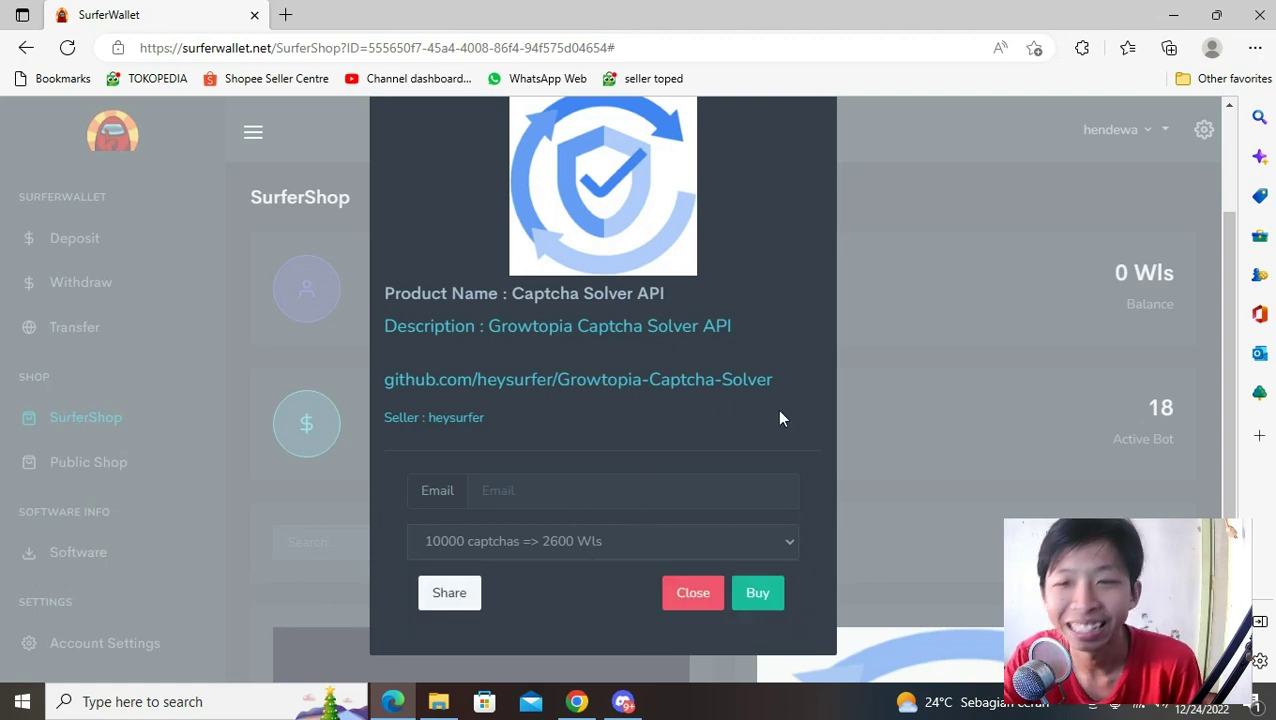
left_click(694, 596)
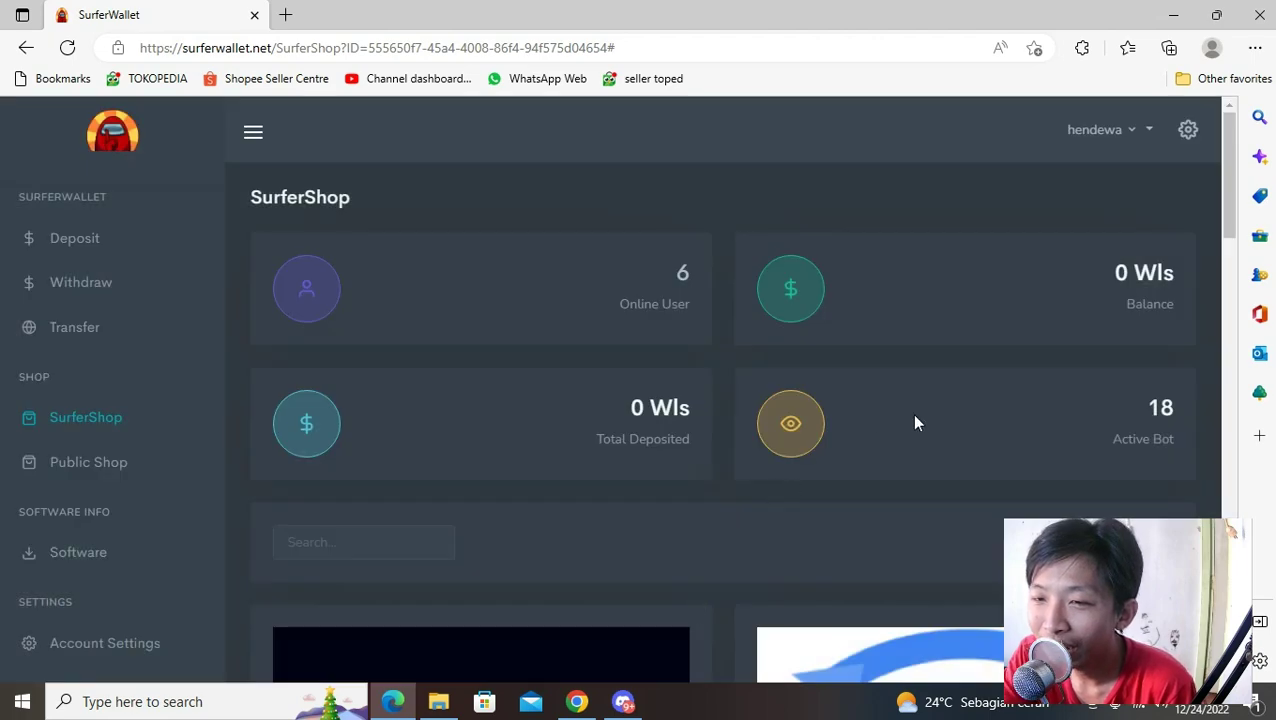
scroll(950, 430, "down", 7)
scroll(977, 456, "up", 4)
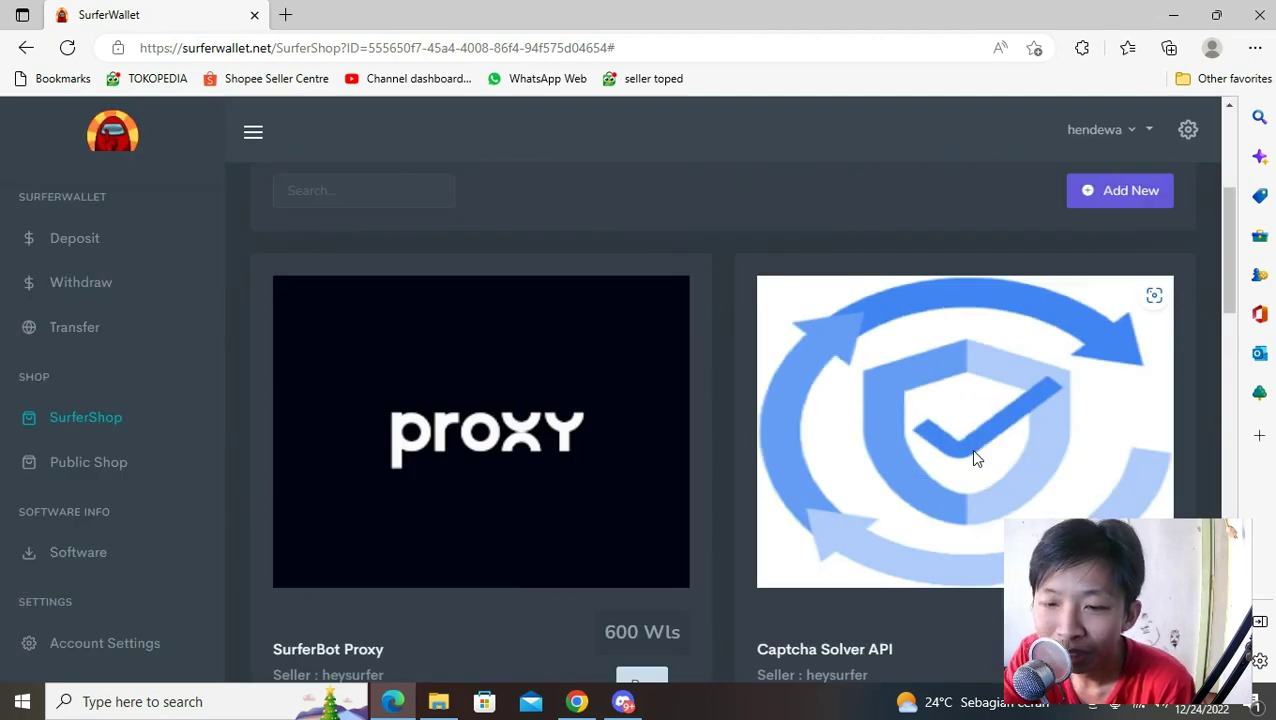
scroll(974, 455, "down", 2)
scroll(745, 647, "up", 3)
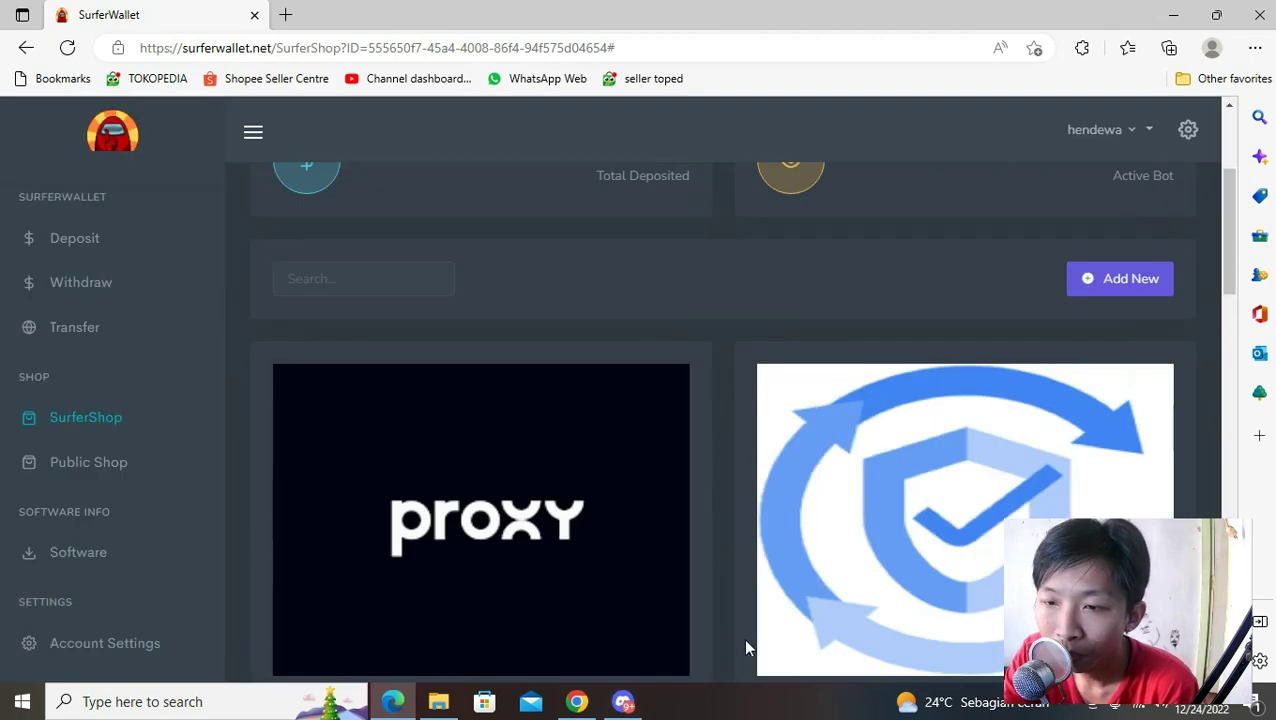
scroll(745, 647, "up", 3)
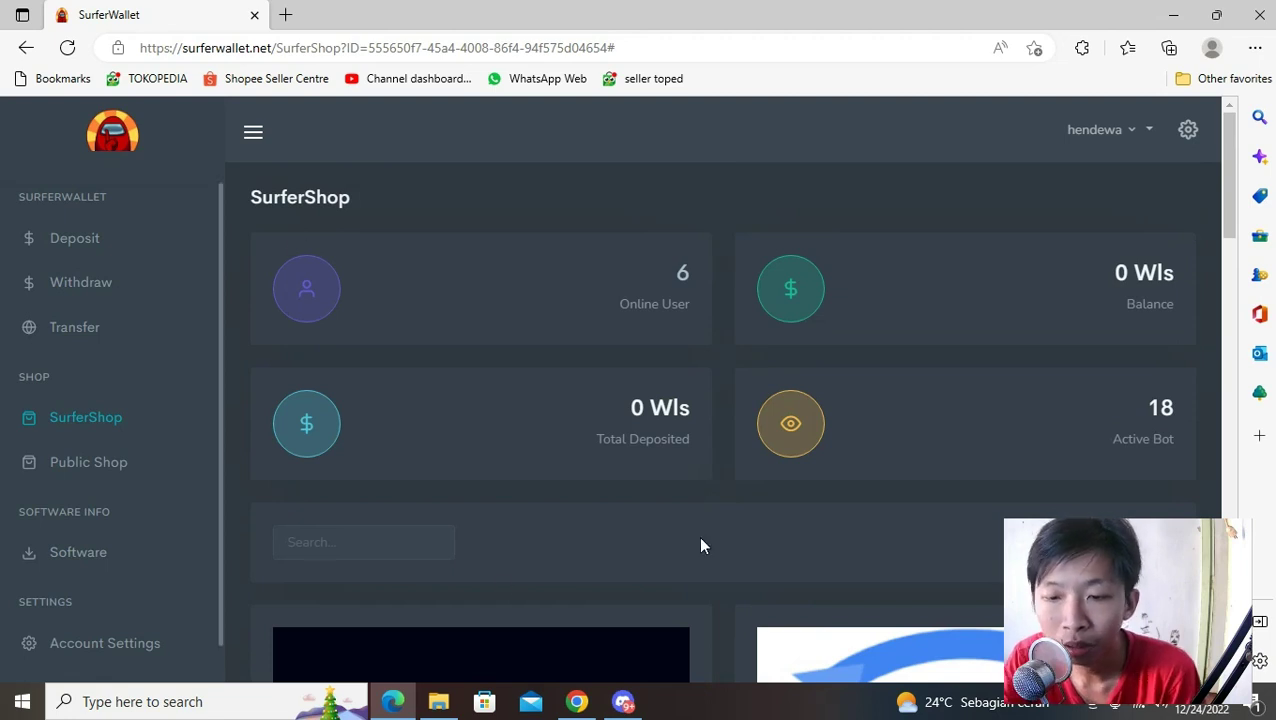
Step: Switch to Discord, look over the GENTA COMMUNITY channels and the genta-premium update post, and minimize it
left_click(623, 700)
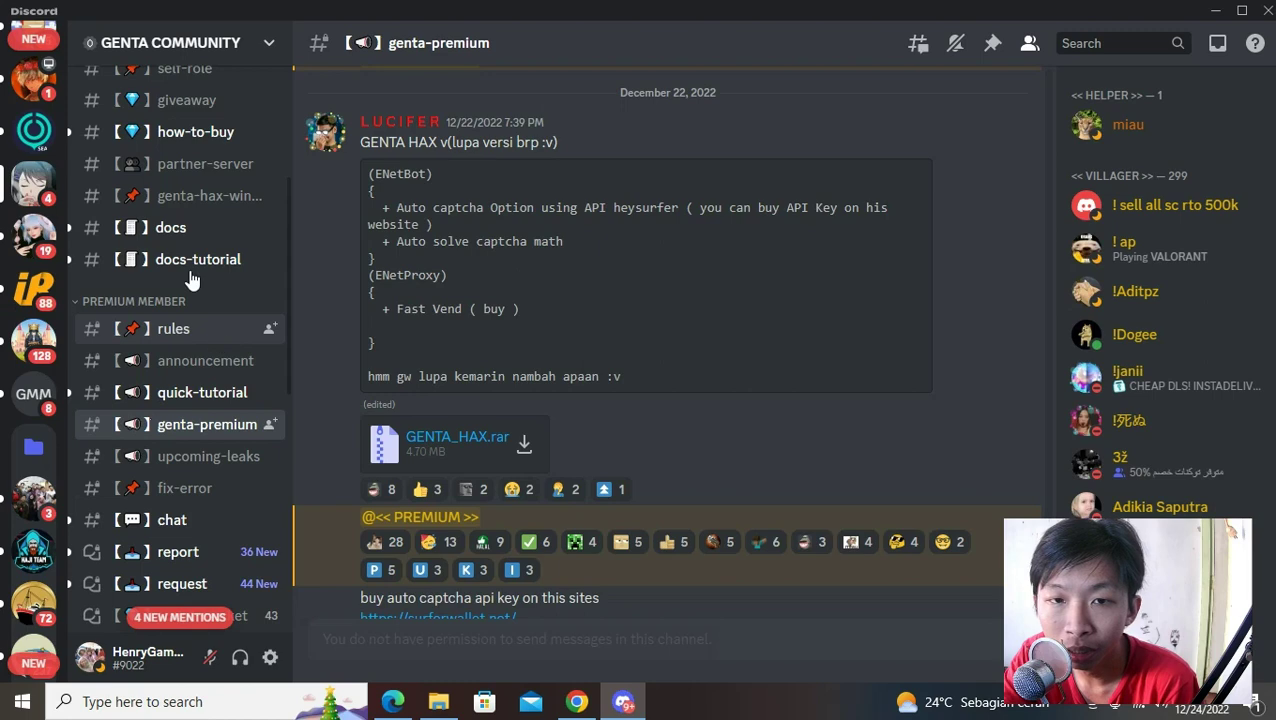
scroll(180, 200, "up", 3)
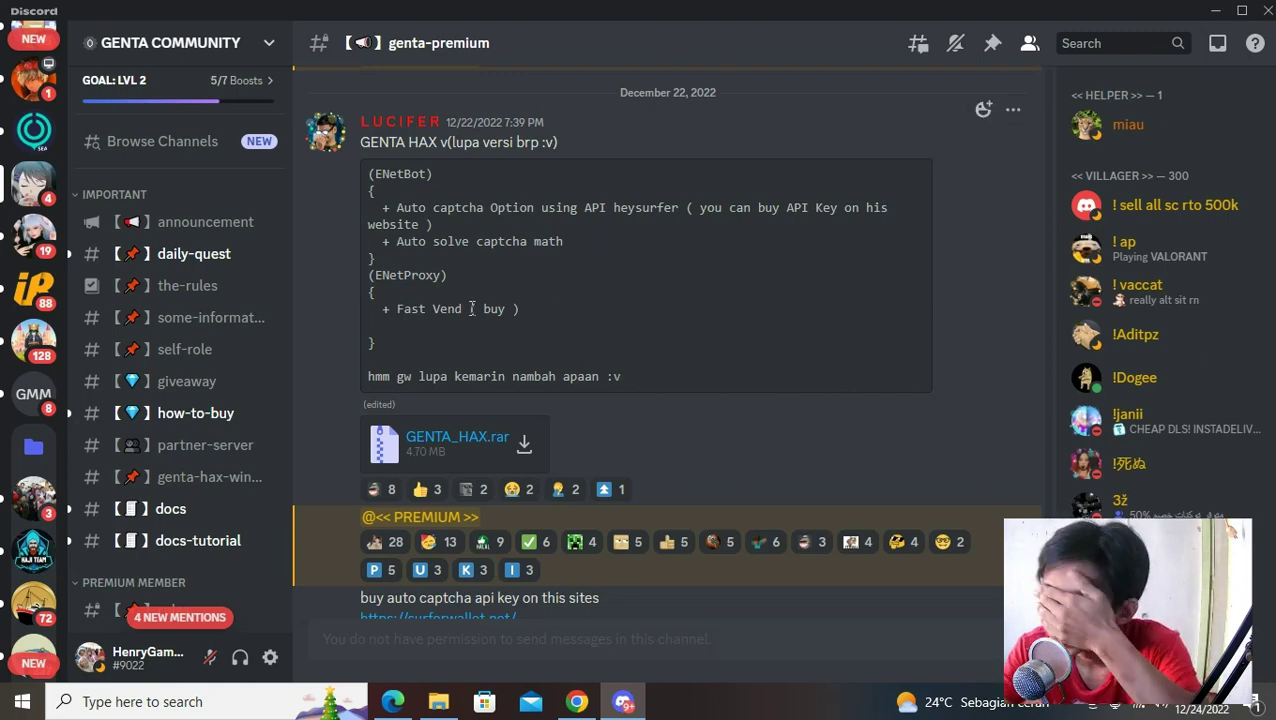
left_click(1215, 10)
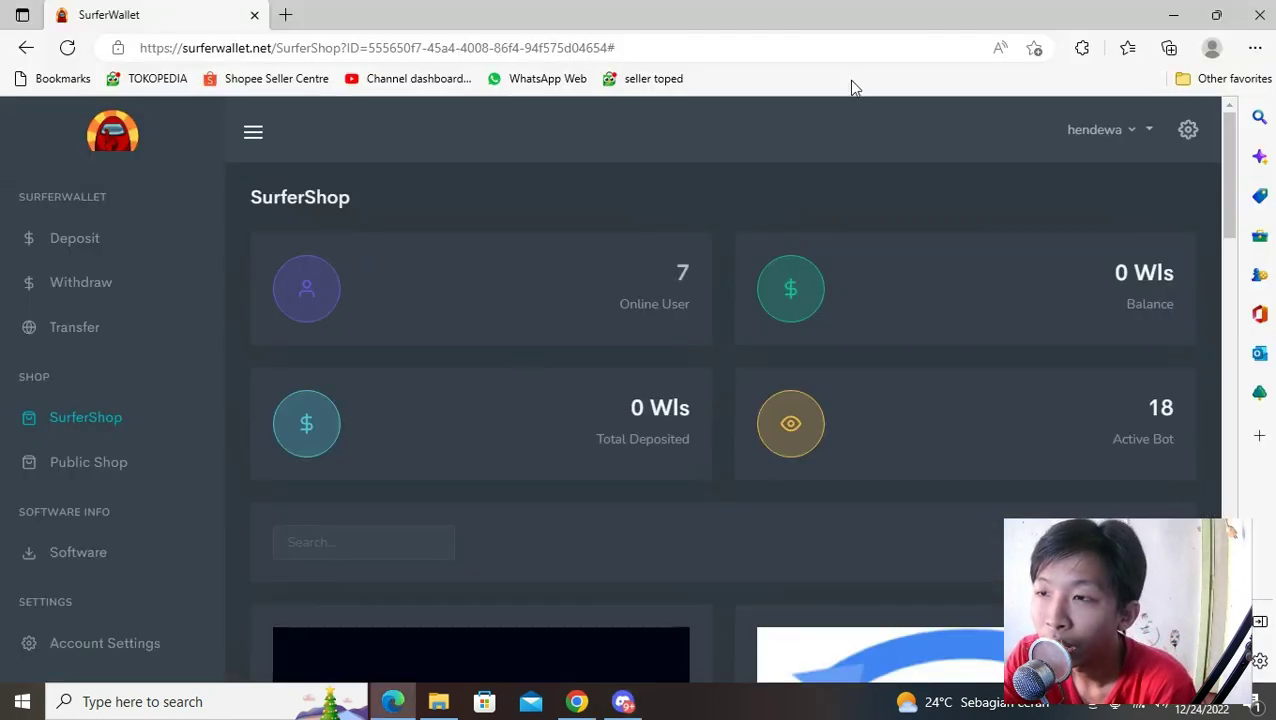
Step: Minimize the browser, launch GENTA HAX from its desktop shortcut as administrator, and proceed to its main window
left_click(1176, 16)
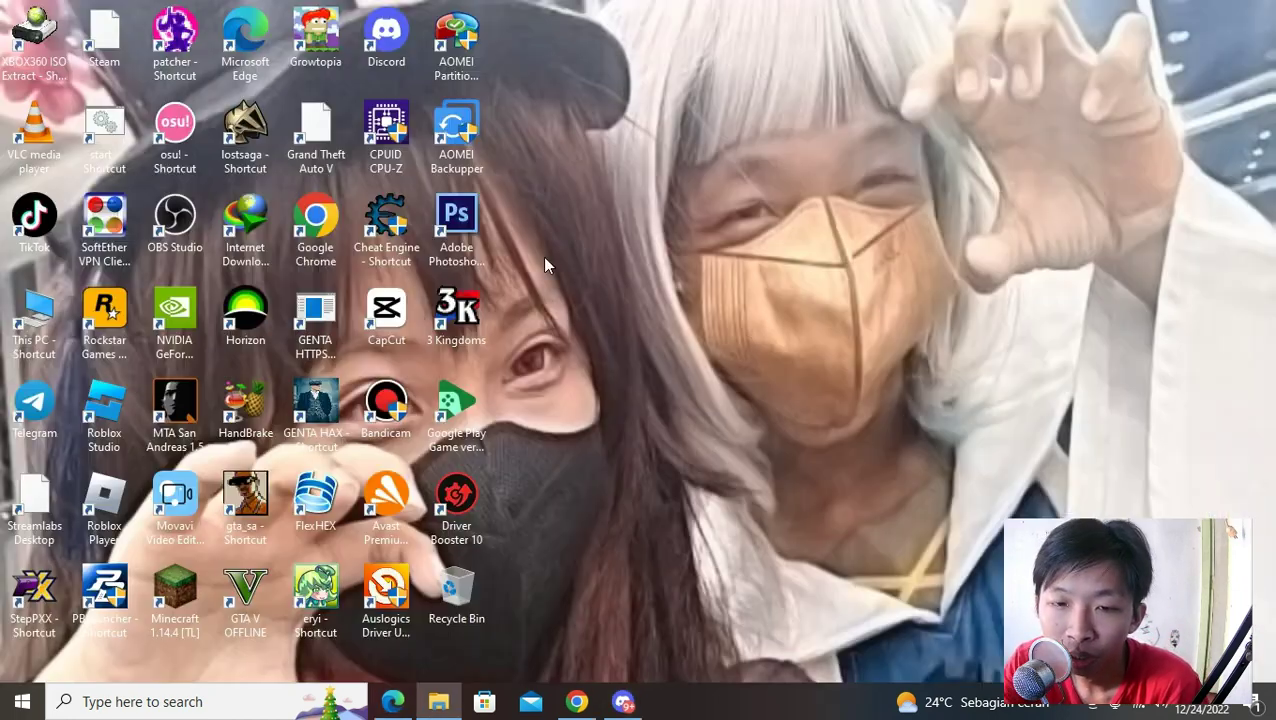
right_click(322, 432)
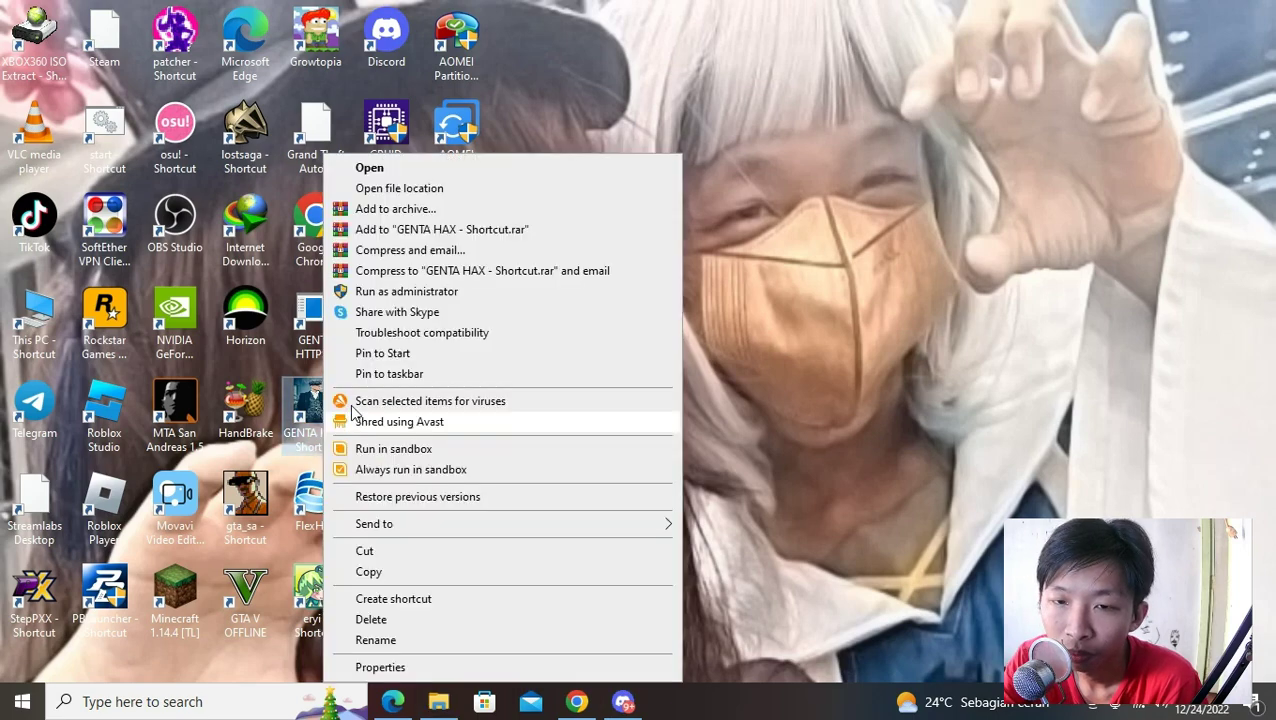
left_click(425, 292)
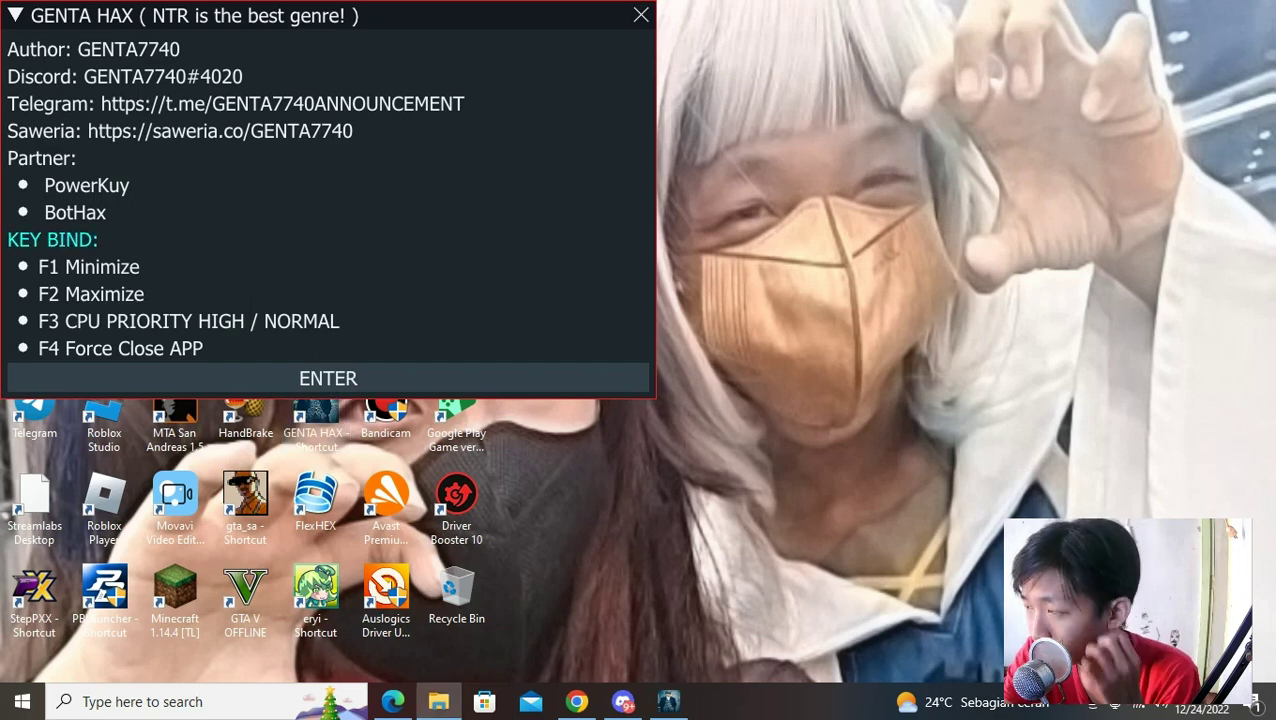
left_click(482, 385)
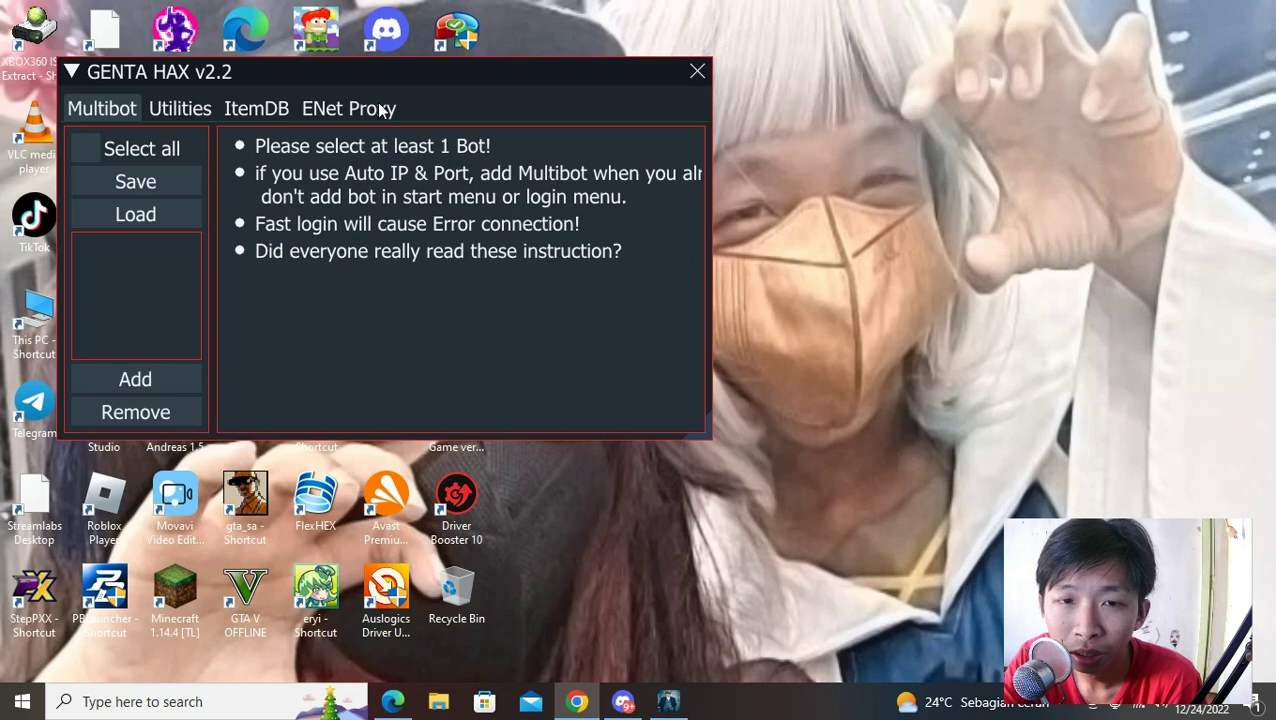
Step: Go to ENet Proxy in GENTA HAX, move the window to mid-desktop, and look at the Cheats and Automation pages
left_click(380, 106)
left_click_drag(386, 66, 660, 154)
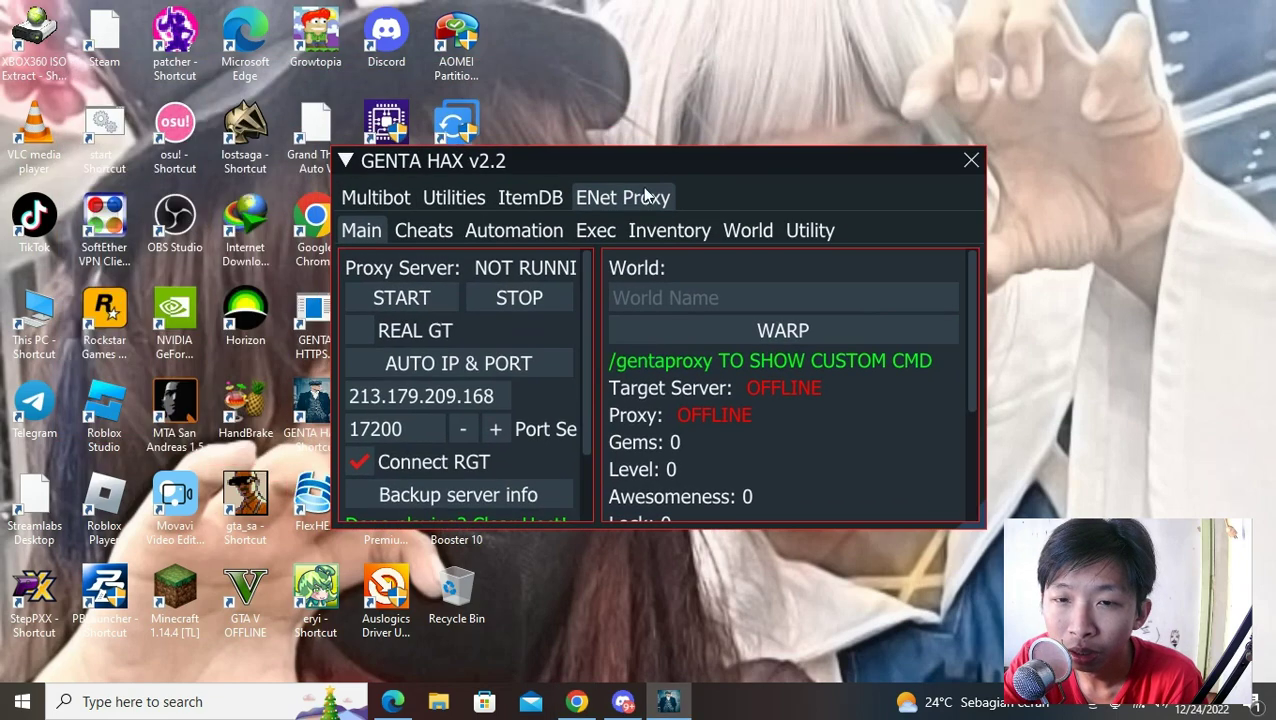
left_click(407, 232)
left_click(510, 228)
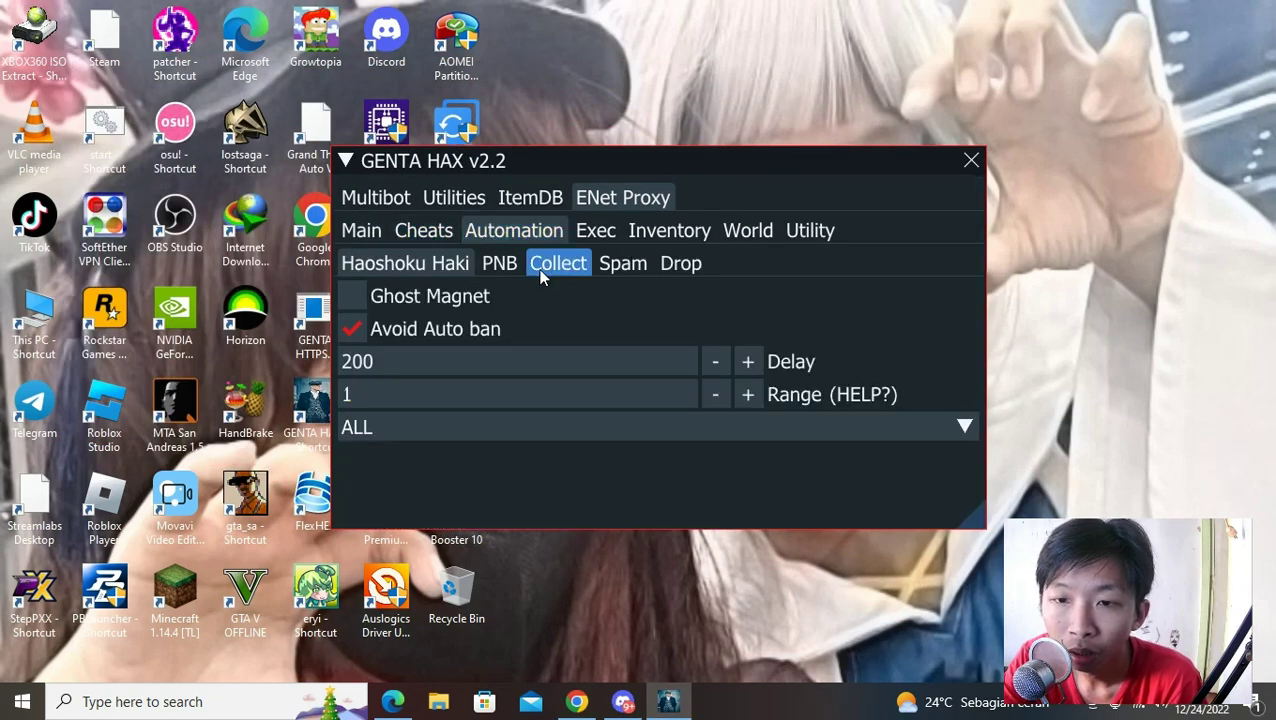
Step: Look through the automation settings for Drop, Spam, Haoshoku Haki, PNB and Collect
left_click(688, 266)
left_click(610, 264)
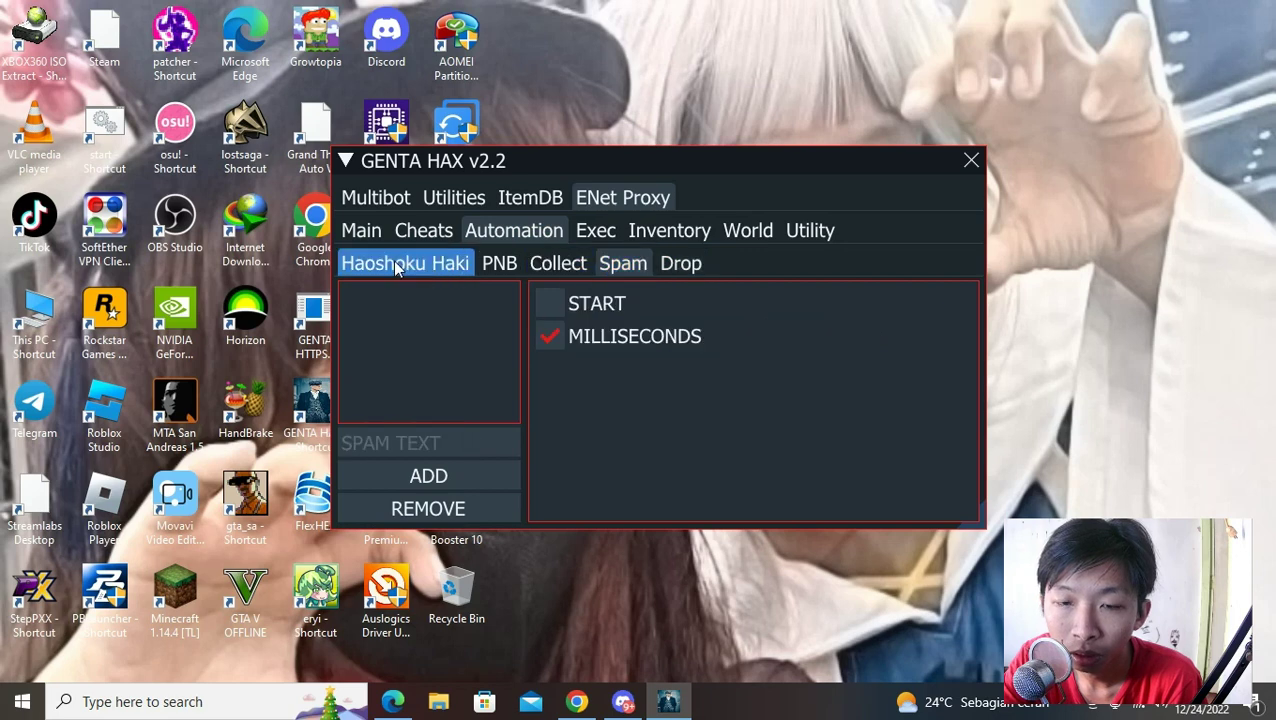
left_click(462, 265)
left_click(499, 263)
left_click(558, 263)
left_click(622, 263)
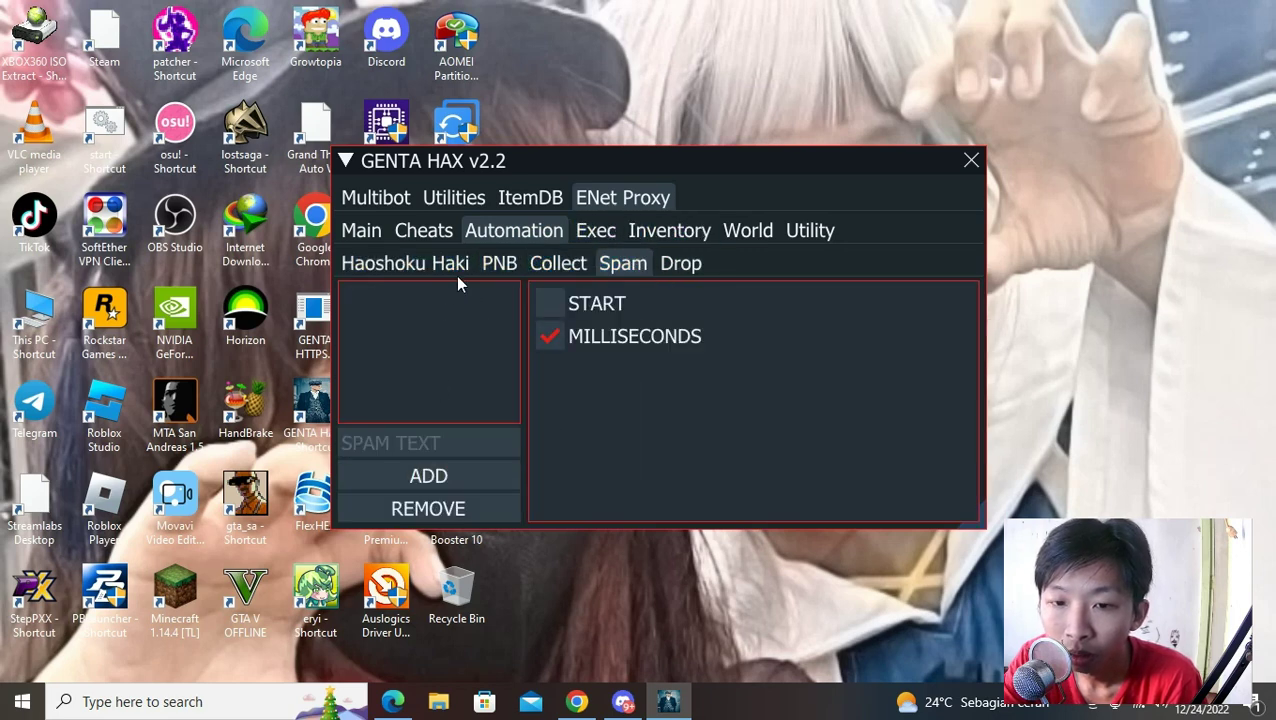
Step: Look over the Utility page's login data settings and the World page of ENet Proxy
left_click(750, 231)
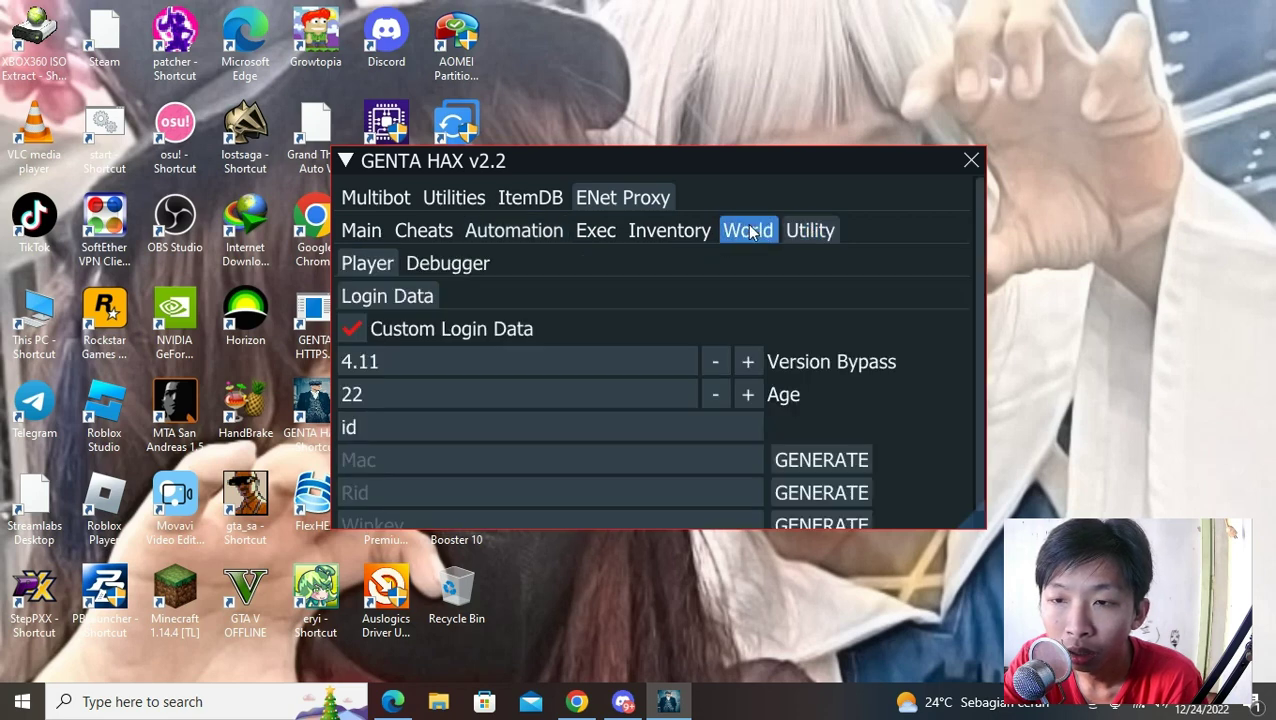
left_click(748, 231)
left_click(490, 263)
left_click(413, 265)
Step: Go to the Fast cheats of ENet Proxy and examine the Vend Buy quantity and Fast Vend options
left_click(424, 231)
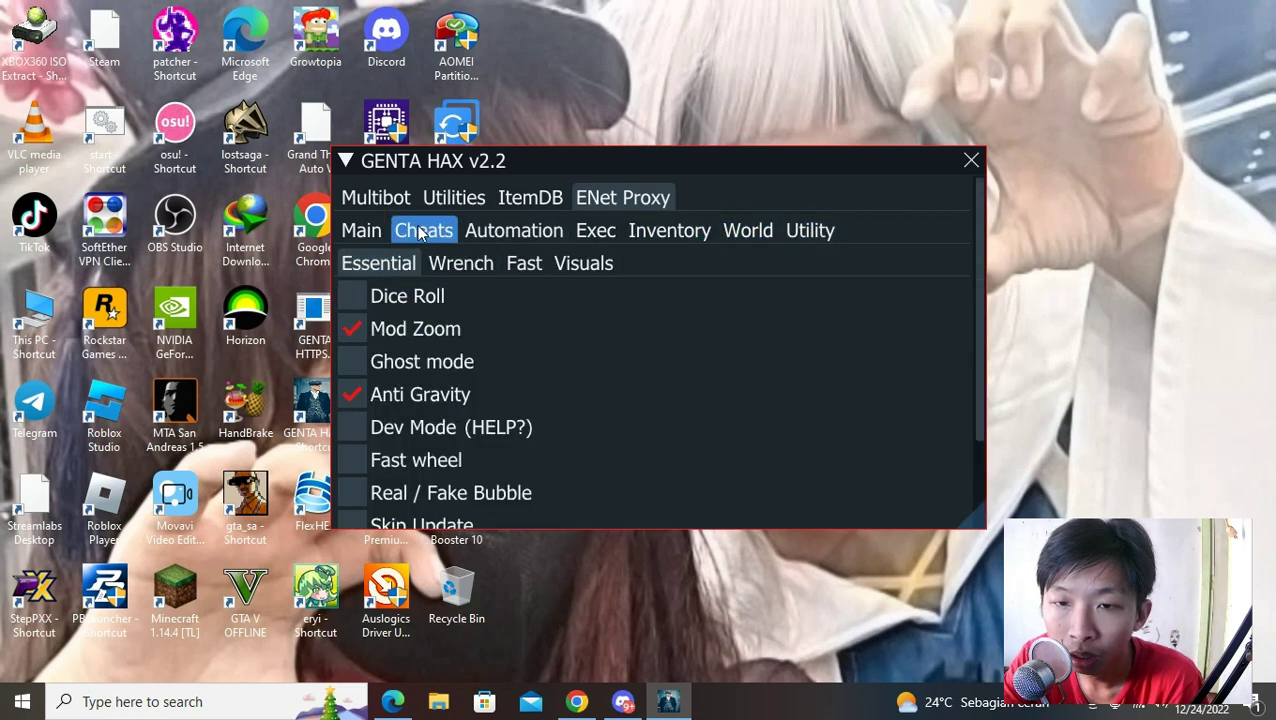
left_click(525, 263)
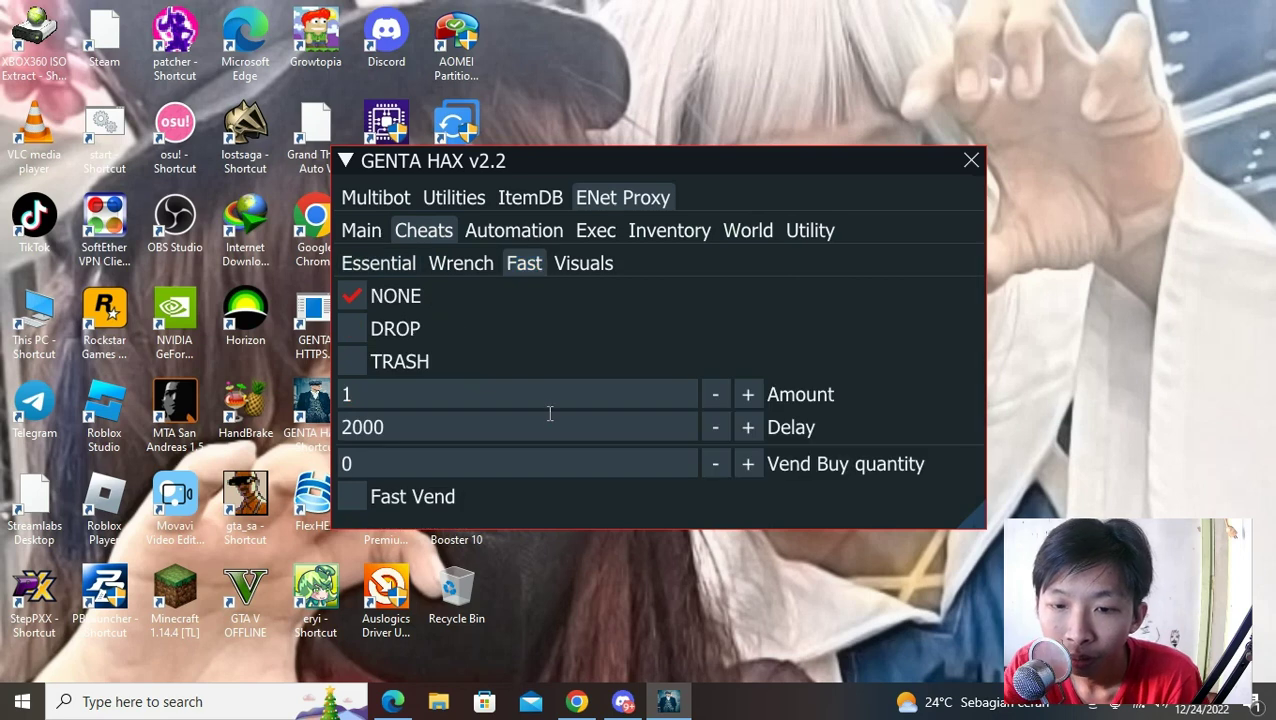
left_click(407, 504)
left_click(380, 510)
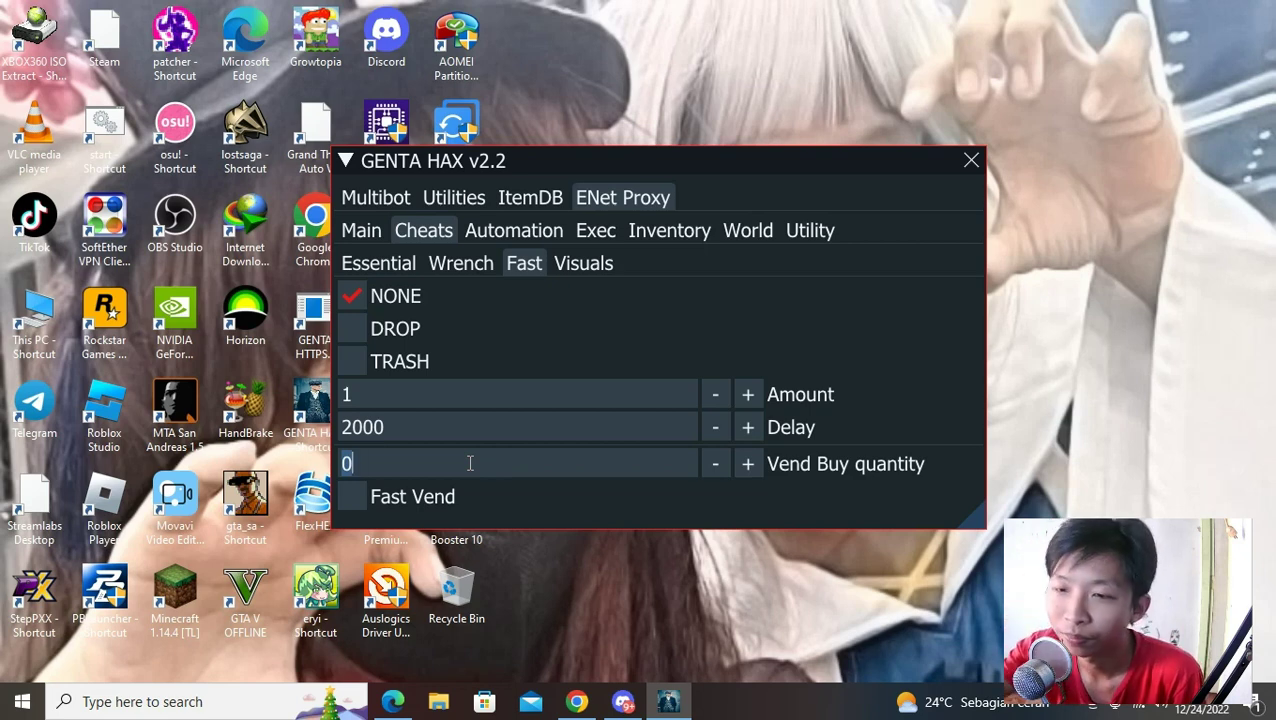
left_click(412, 498)
left_click(409, 498)
left_click(410, 498)
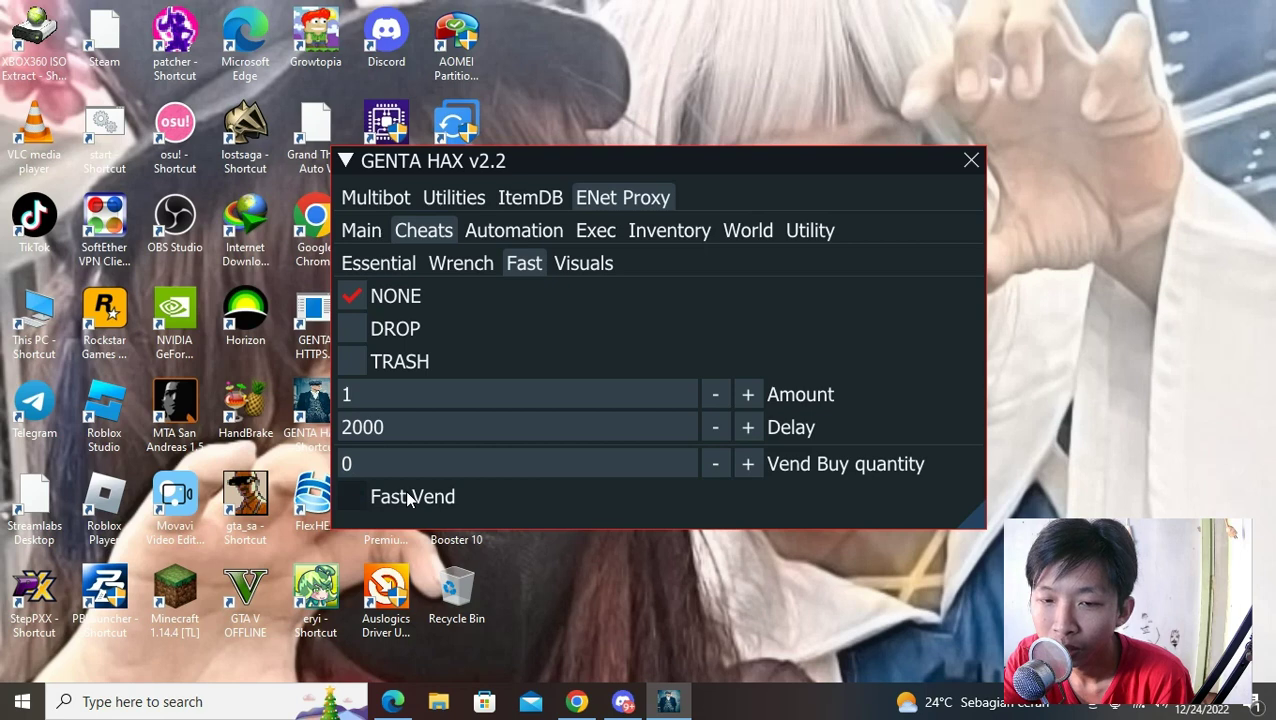
left_click(409, 498)
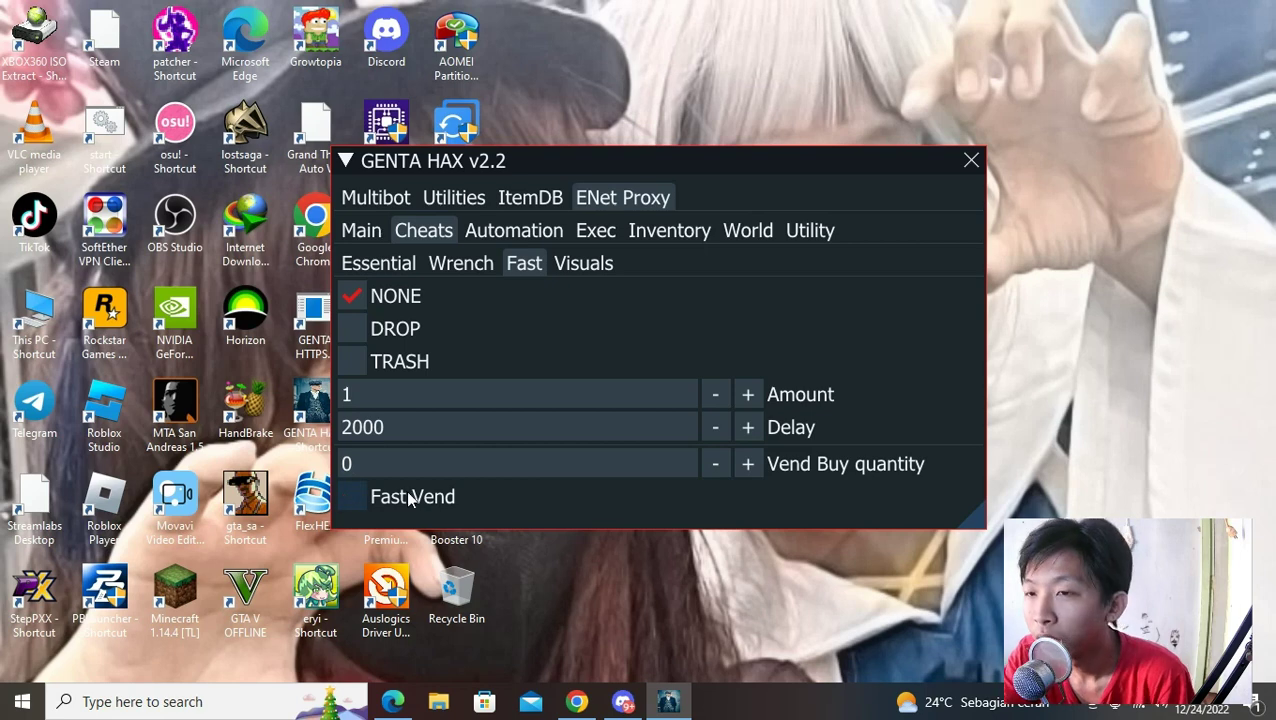
Step: Close GENTA HAX and switch to Discord to show the genta-premium update post
left_click(971, 161)
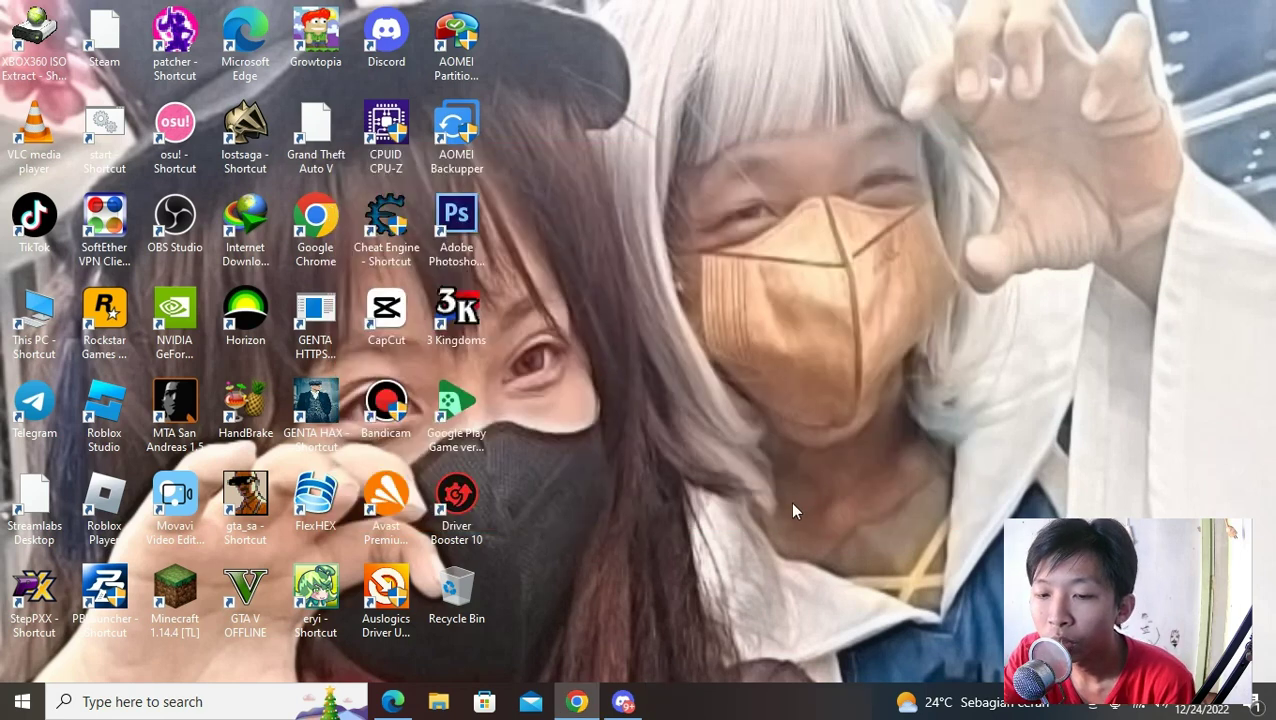
left_click(622, 701)
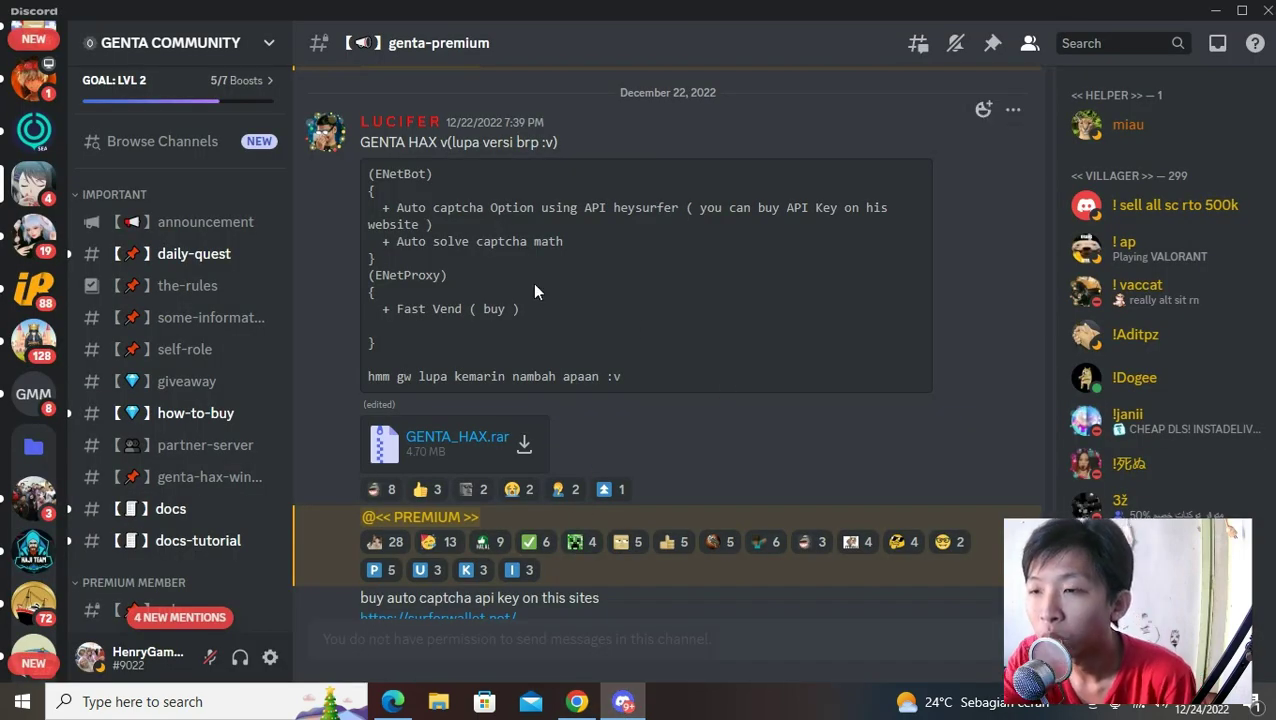